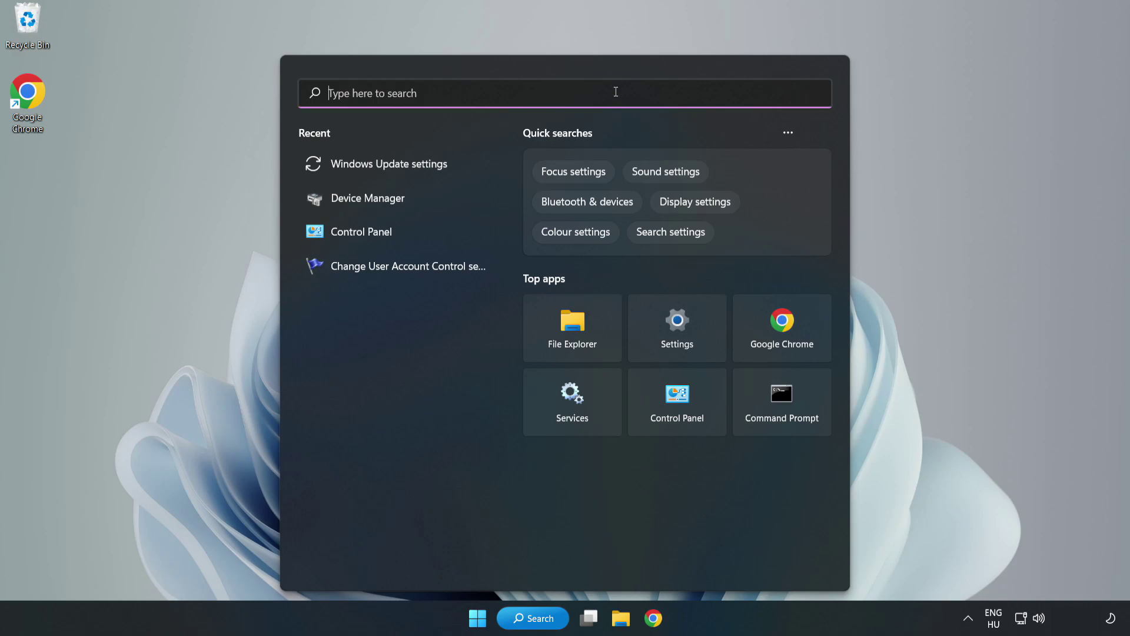
# Search Windows for "device manager", open Device Manager and move its window toward the middle of the desktop.
pyautogui.write('device')
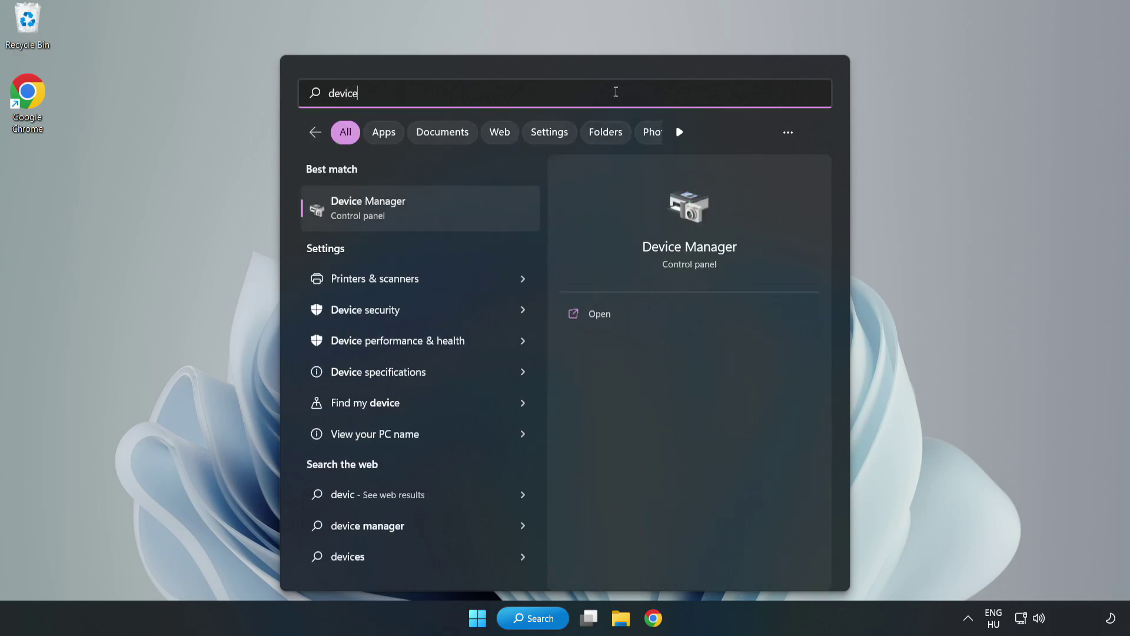
pyautogui.write(' manager')
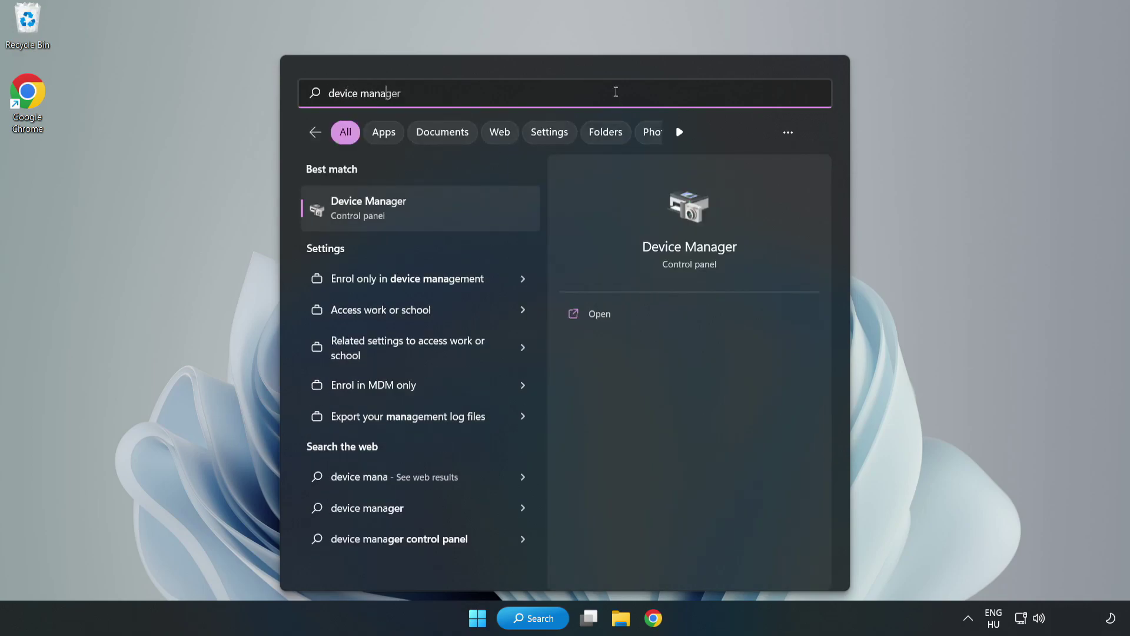
pyautogui.click(420, 214)
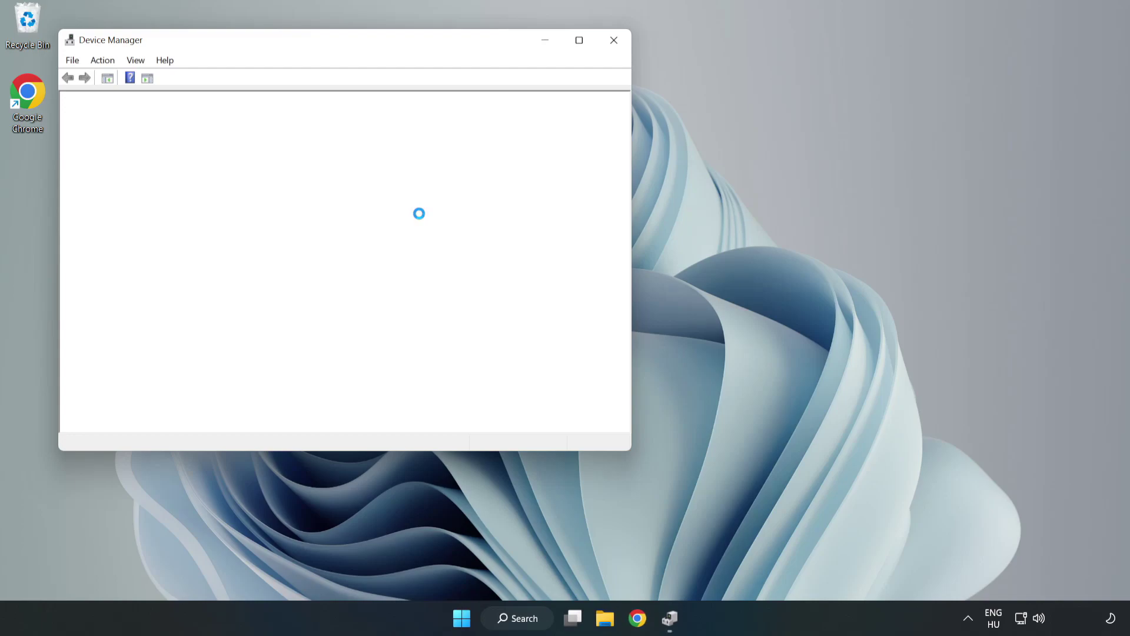
pyautogui.moveTo(302, 43); pyautogui.dragTo(503, 100)
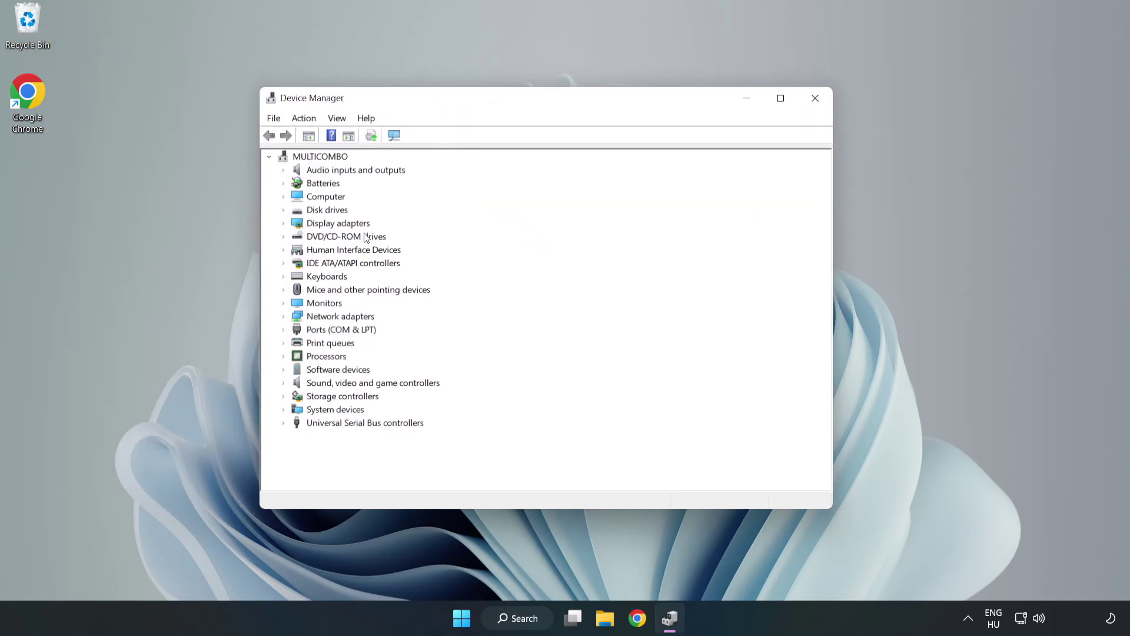
# Run an automatic driver search for the VMware SVGA 3D display adapter, then close Device Manager.
pyautogui.click(303, 226)
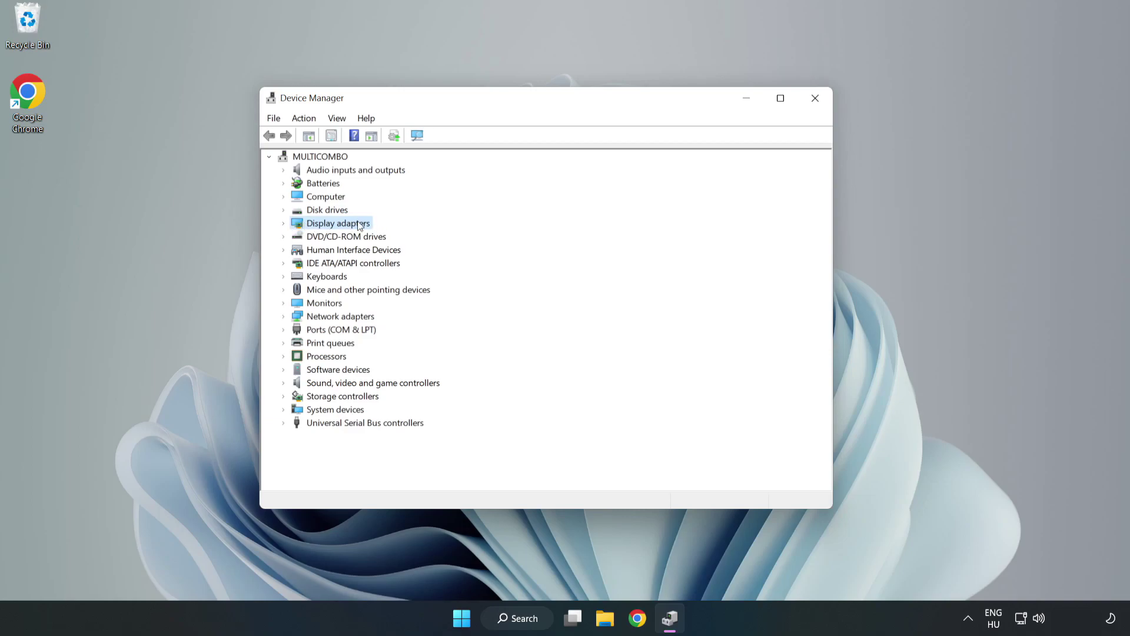
pyautogui.click(284, 224)
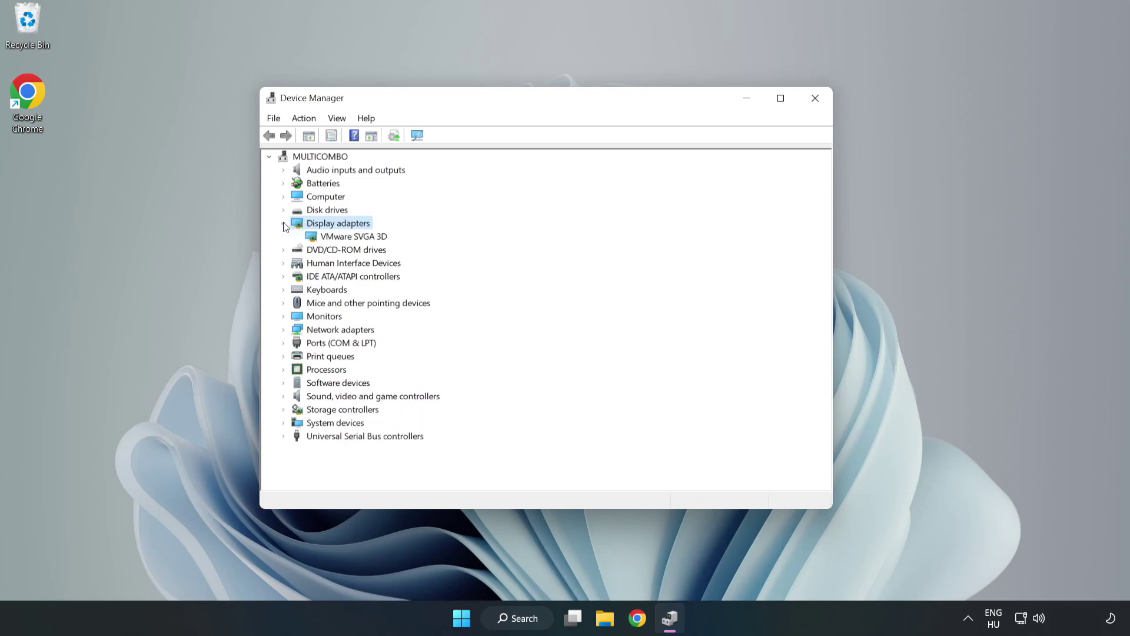
pyautogui.click(381, 236)
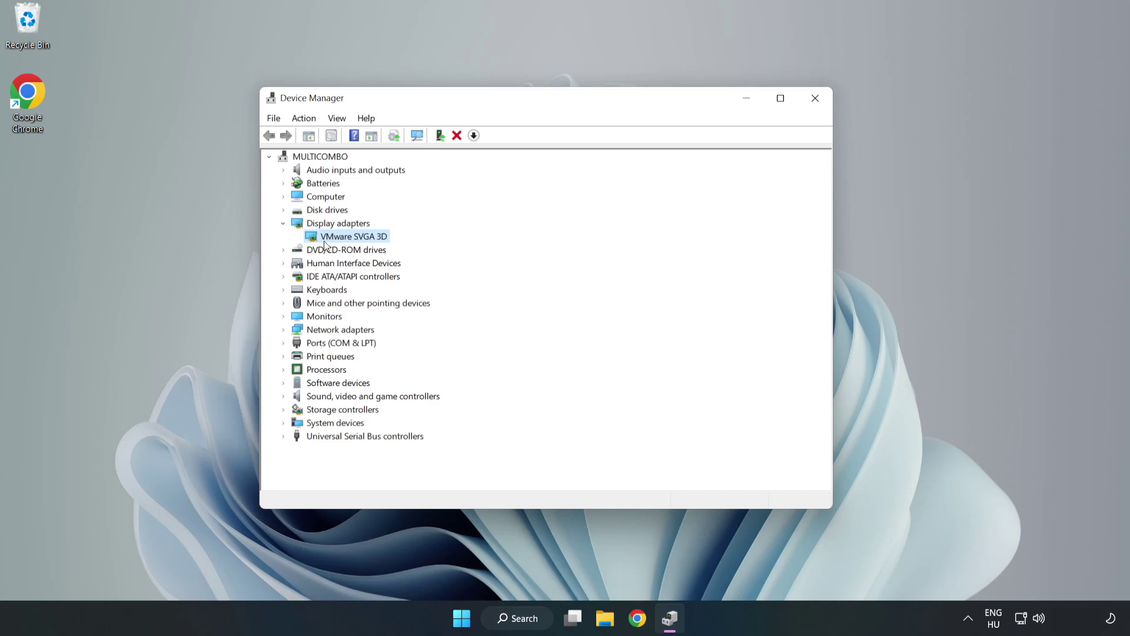
pyautogui.rightClick(352, 241)
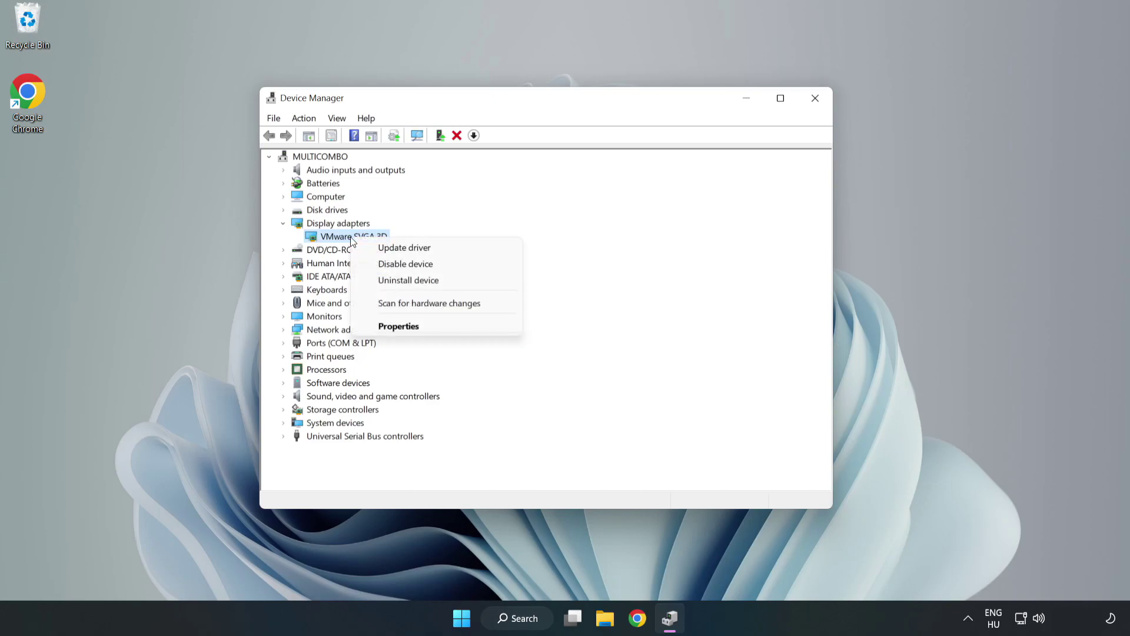
pyautogui.click(439, 253)
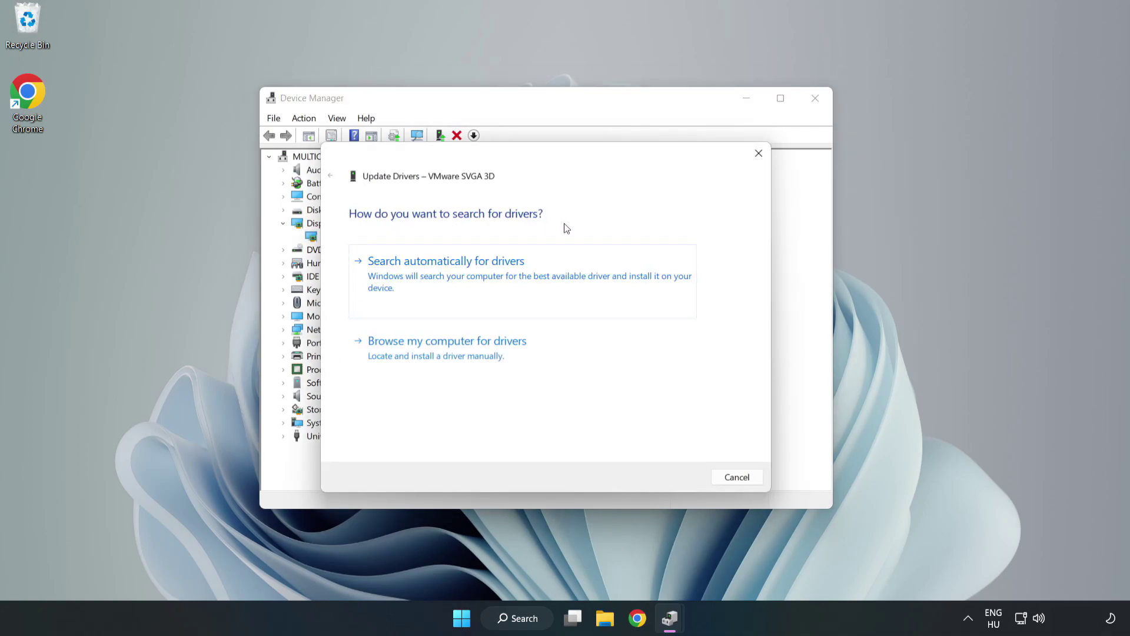
pyautogui.click(450, 275)
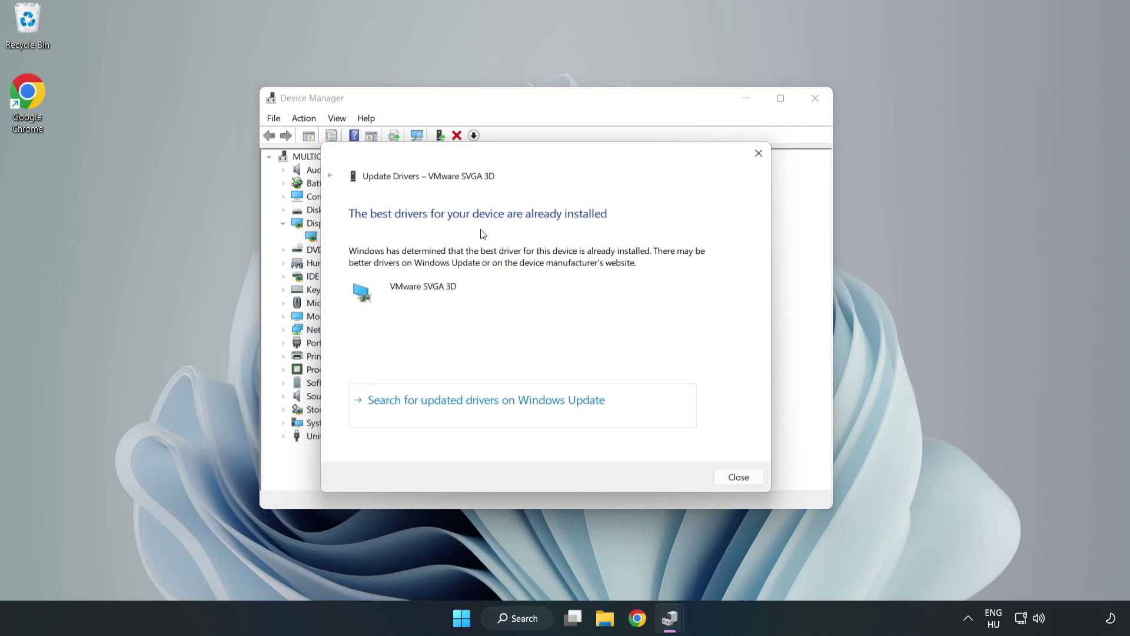
pyautogui.click(743, 478)
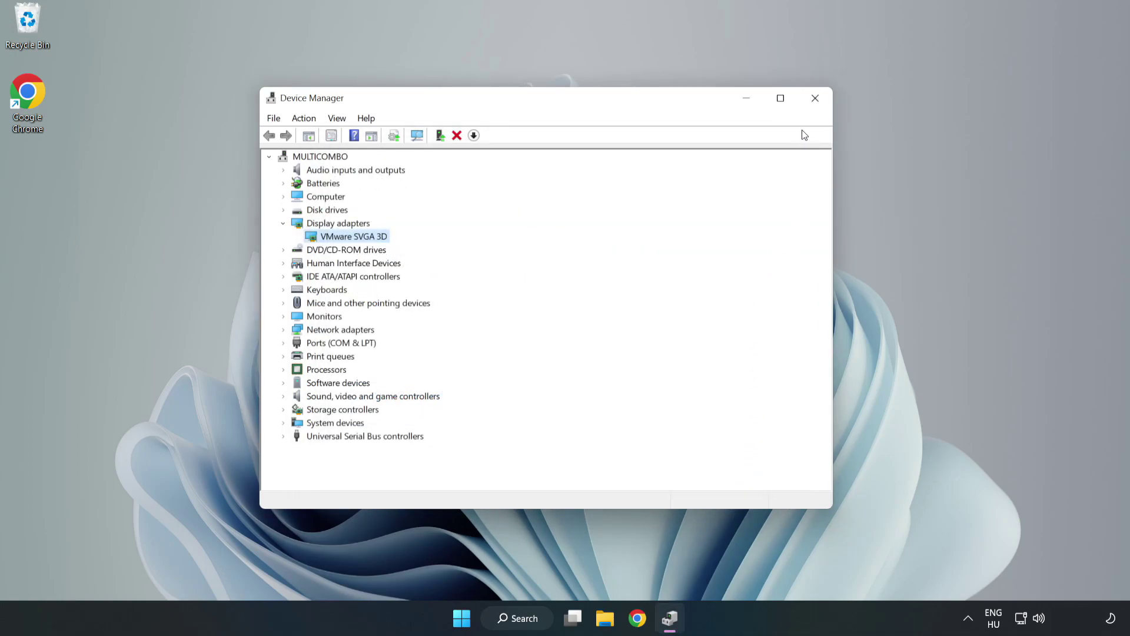
pyautogui.click(816, 101)
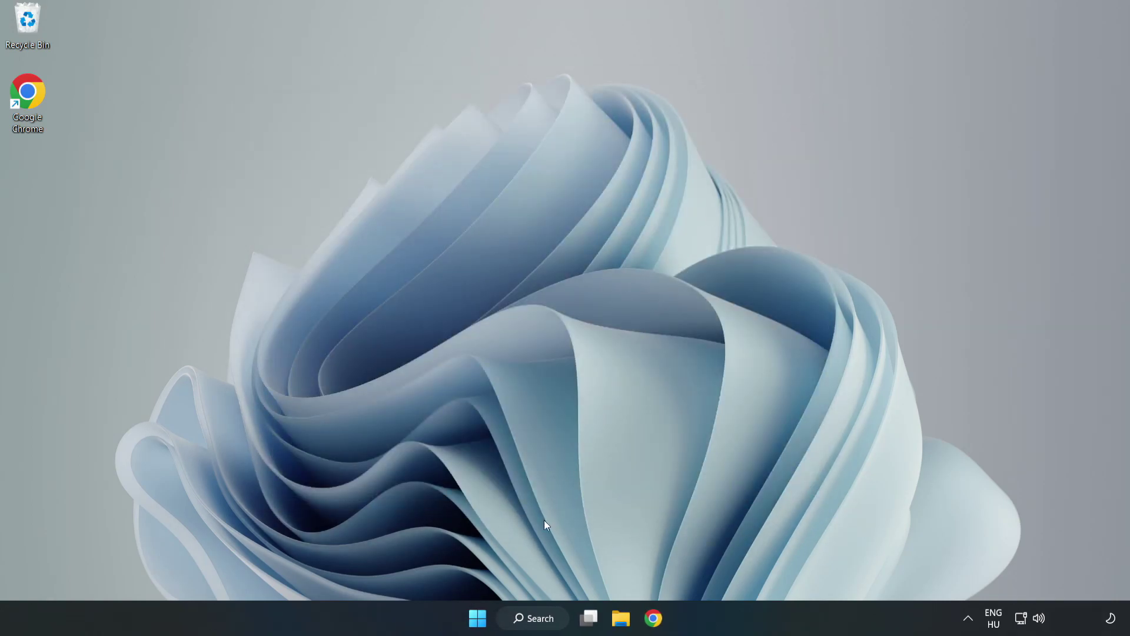
# Open the Windows Update settings, check for updates and close Settings.
pyautogui.click(532, 618)
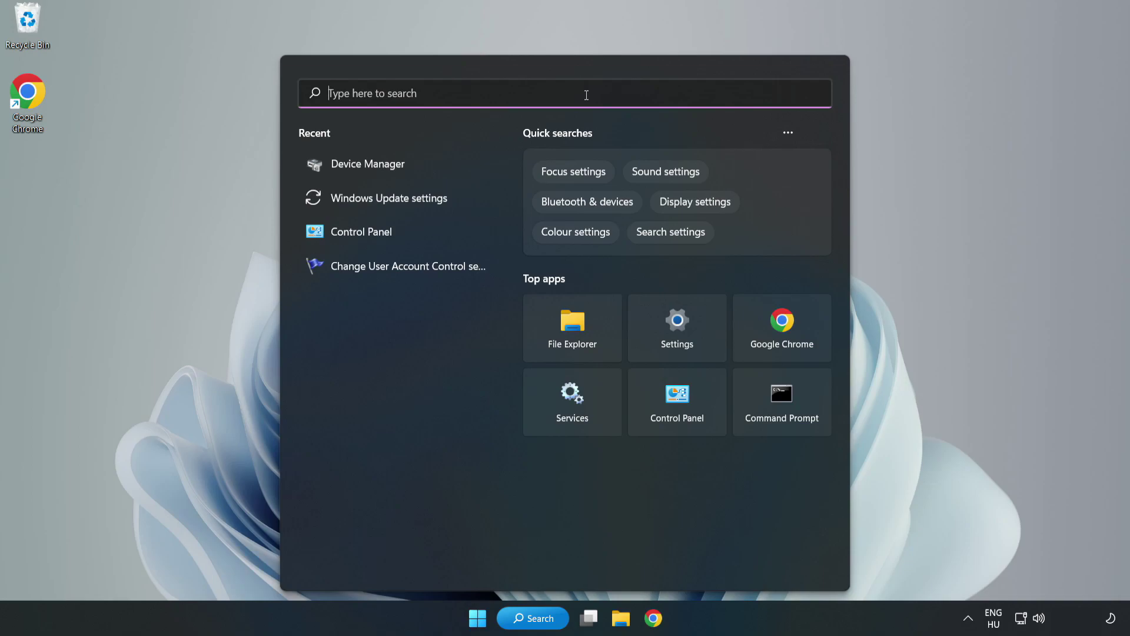
pyautogui.write('updates')
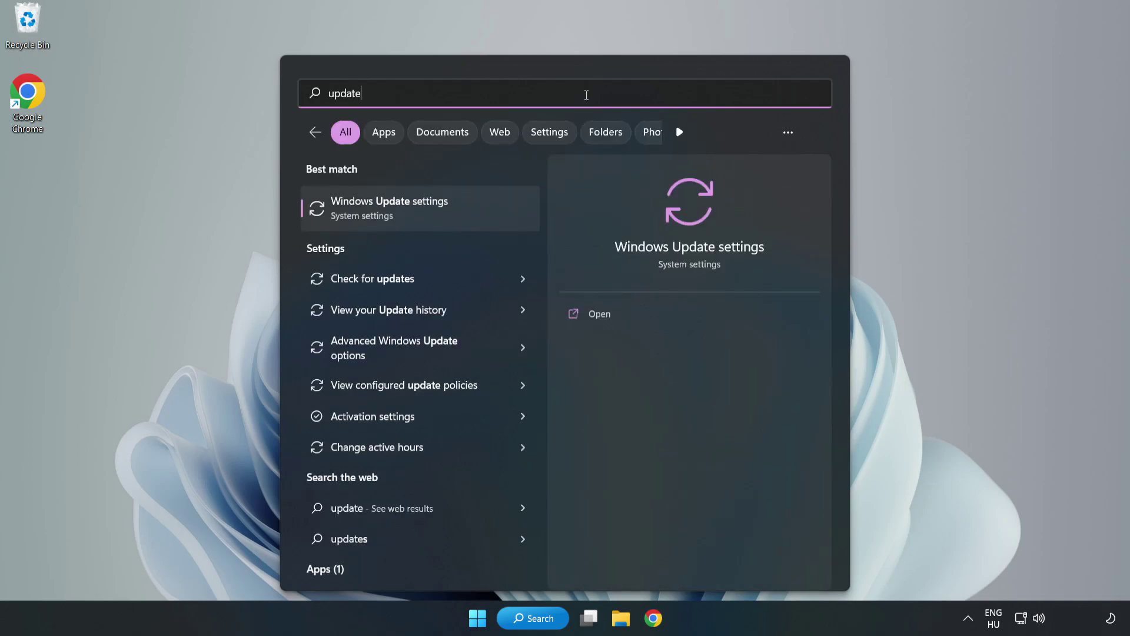
pyautogui.click(402, 209)
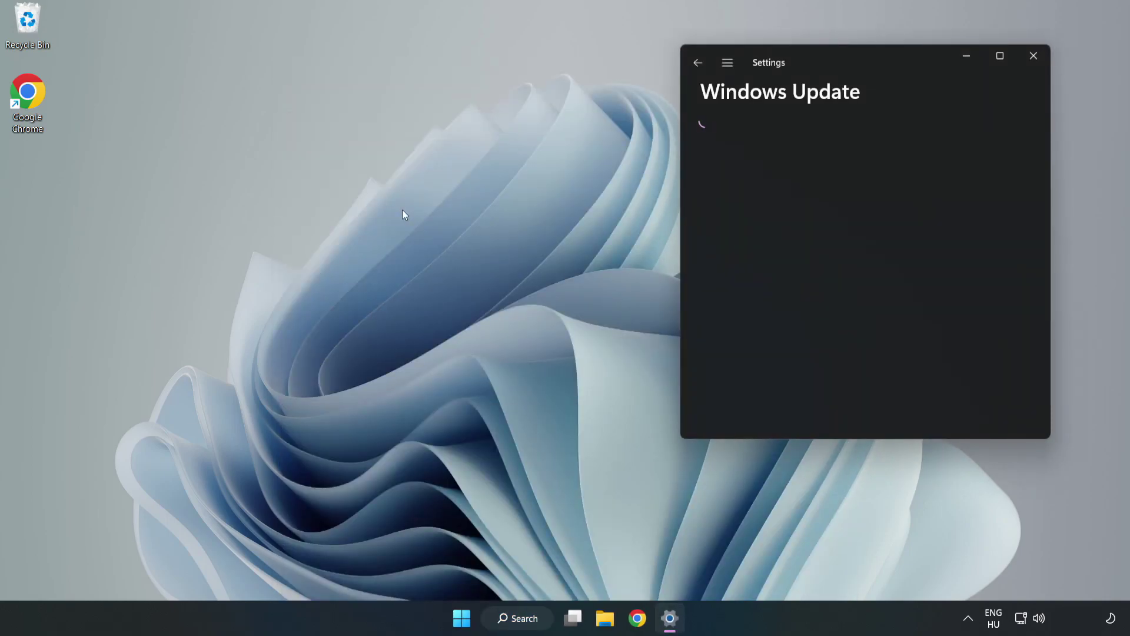
pyautogui.click(1003, 51)
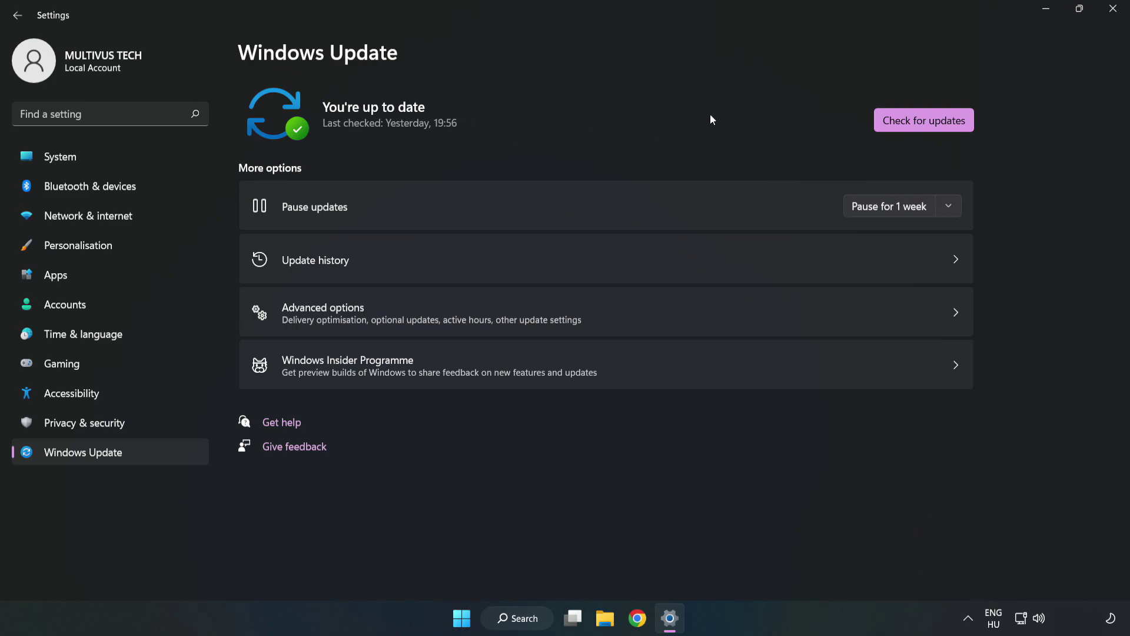
pyautogui.click(927, 122)
pyautogui.click(1113, 10)
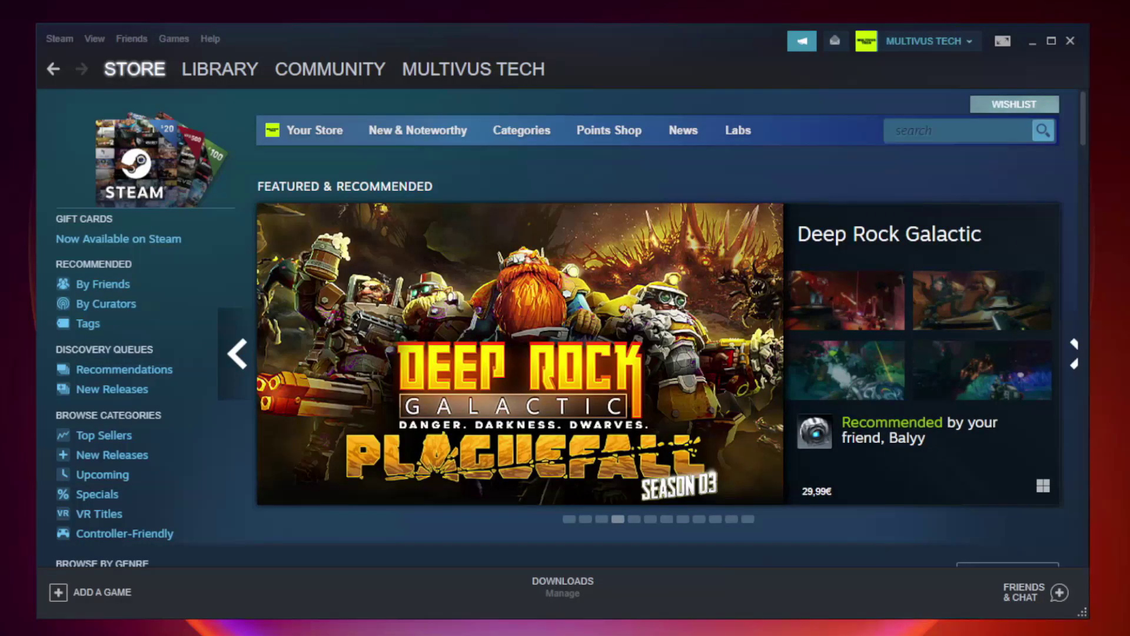
# In the Steam library, verify the integrity of the local files of YOUR NOT WORKING GAME.
pyautogui.moveTo(209, 70)
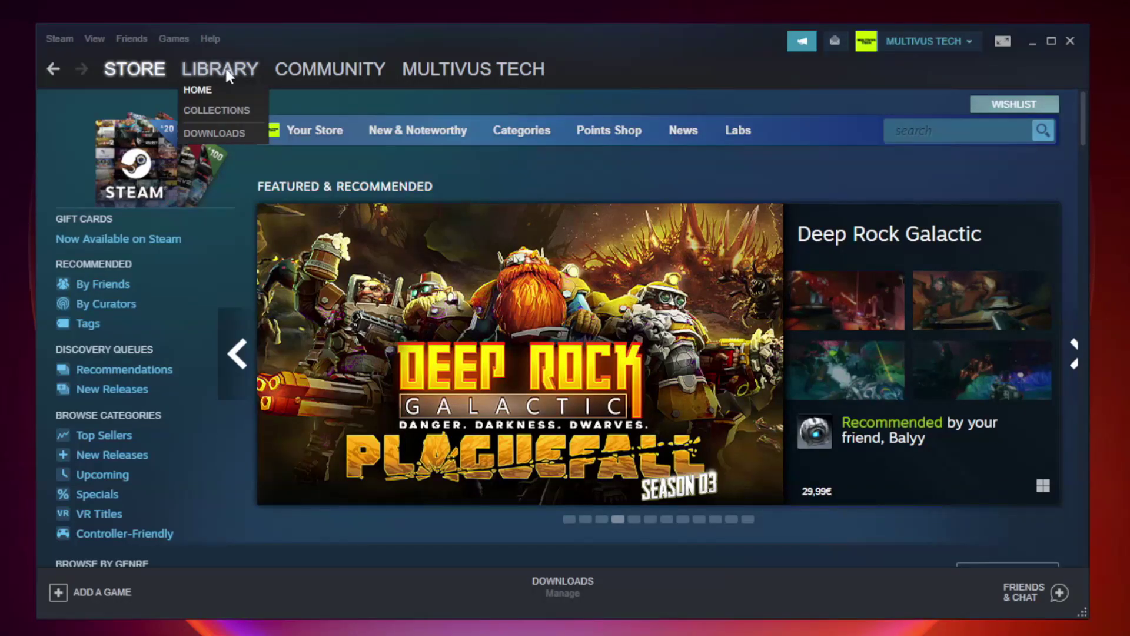
pyautogui.click(228, 74)
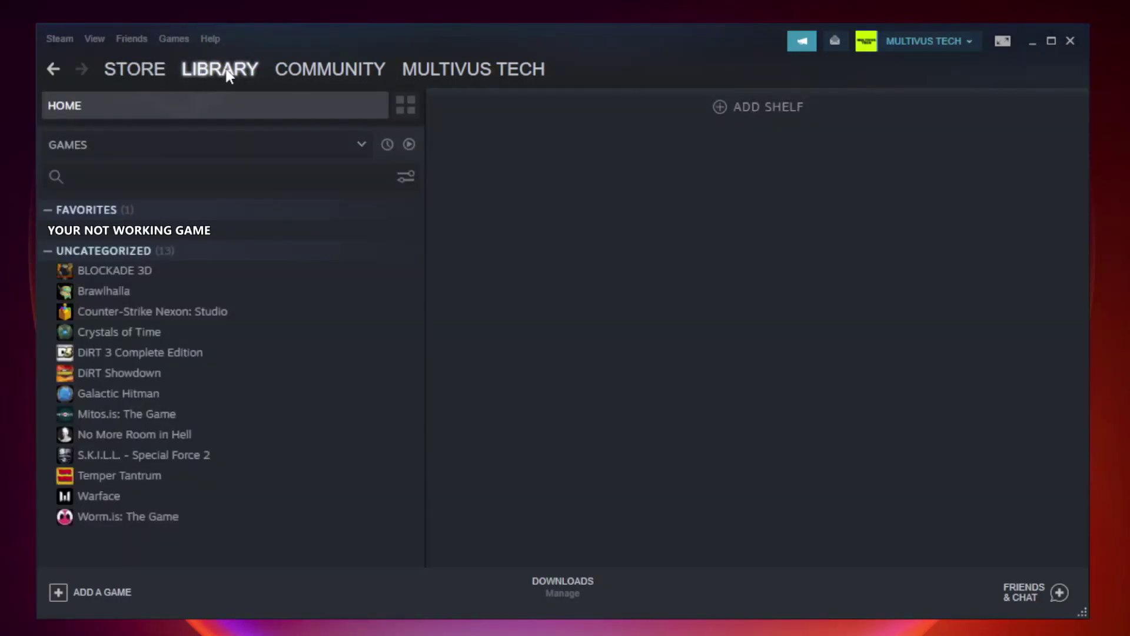
pyautogui.click(243, 230)
pyautogui.rightClick(244, 234)
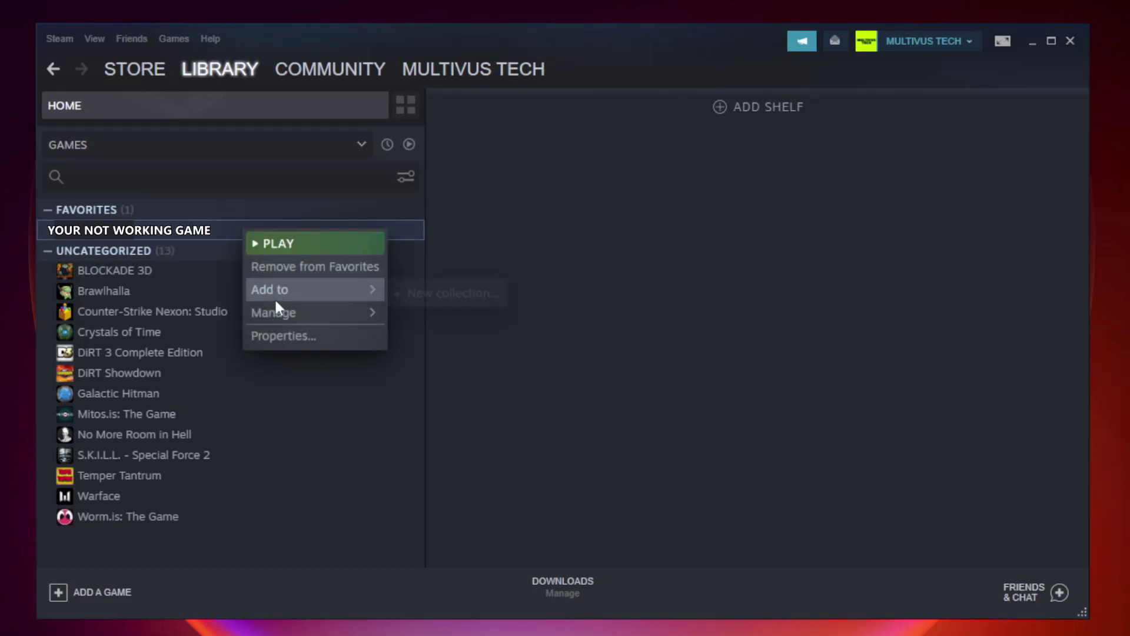
pyautogui.click(311, 333)
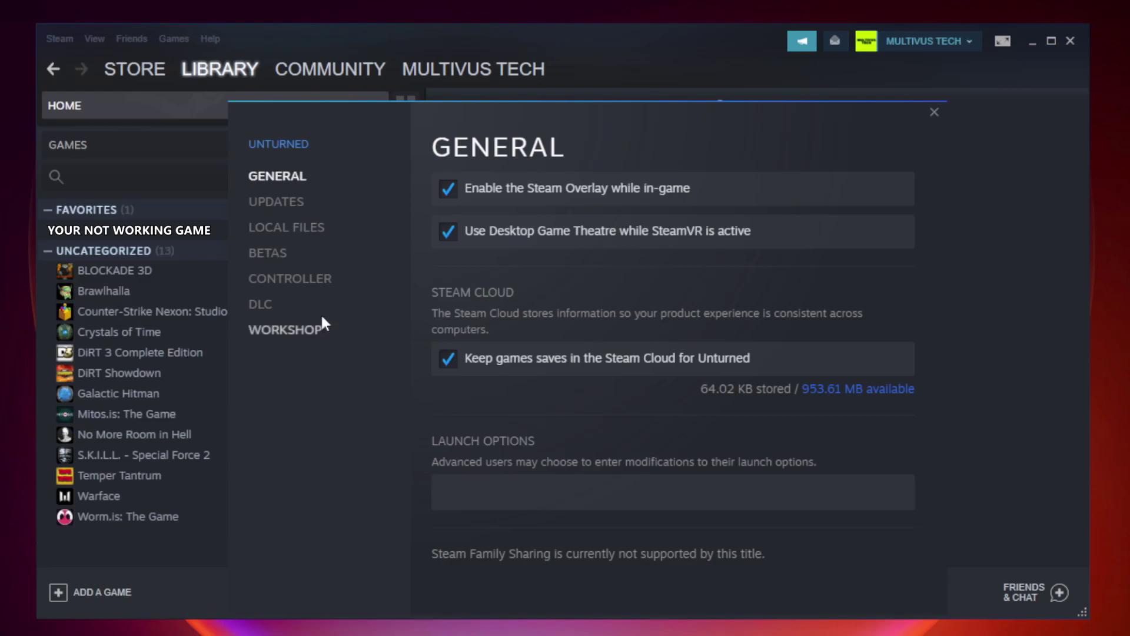
pyautogui.click(299, 233)
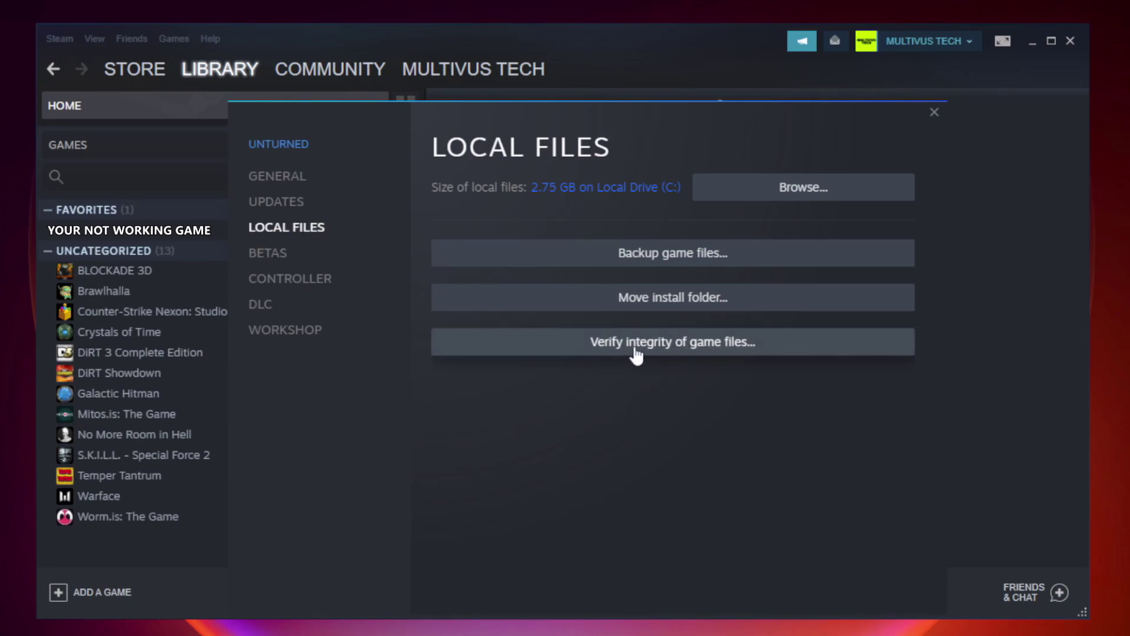
pyautogui.click(684, 350)
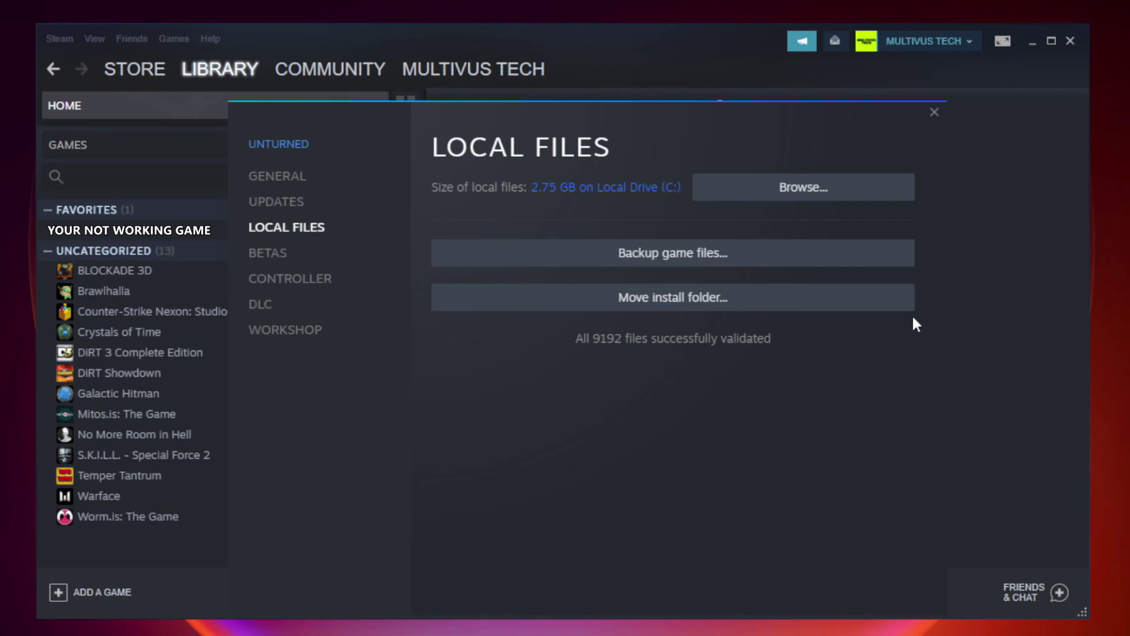
# Browse to the game's install folder and open the compatibility properties of the YOUR NOT WORKING GAME shortcut.
pyautogui.click(806, 189)
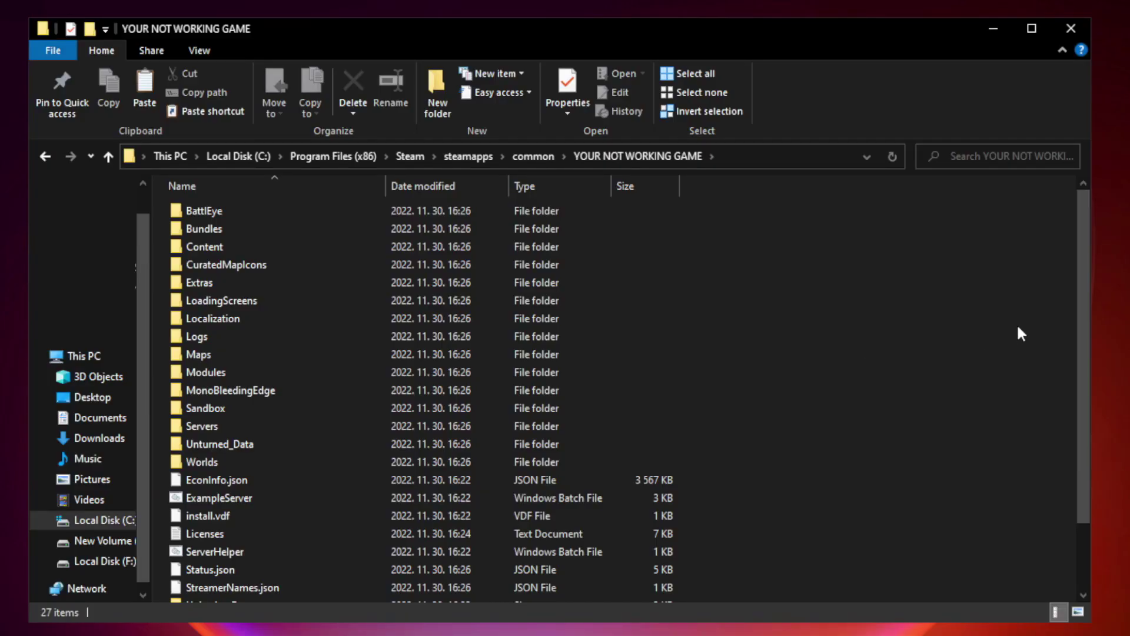
pyautogui.moveTo(1084, 308); pyautogui.dragTo(1085, 406)
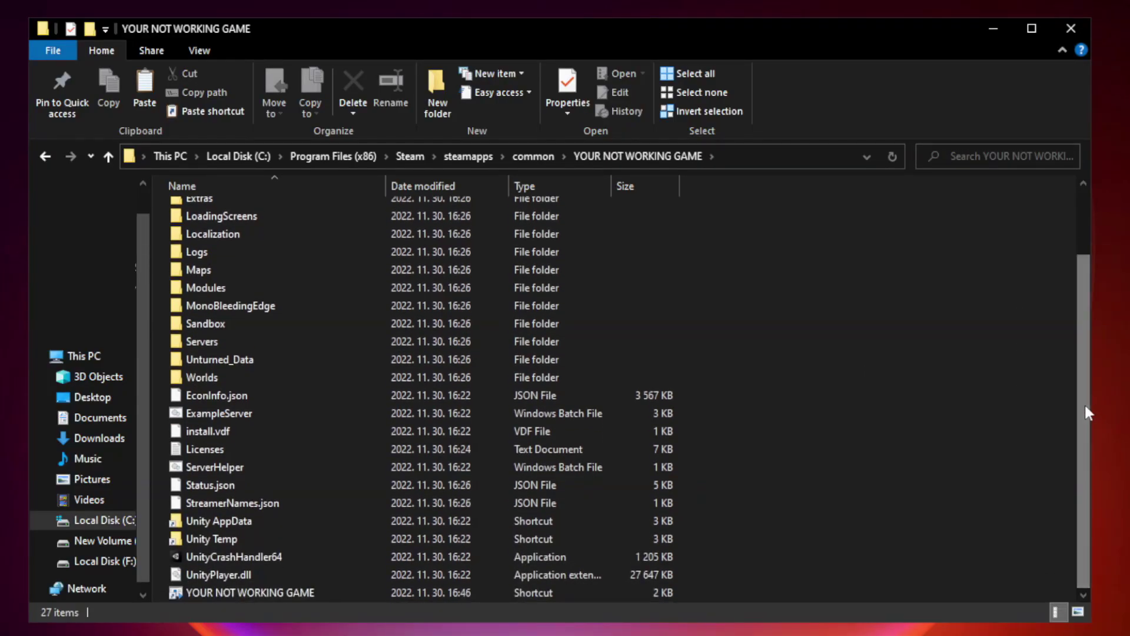
pyautogui.click(390, 595)
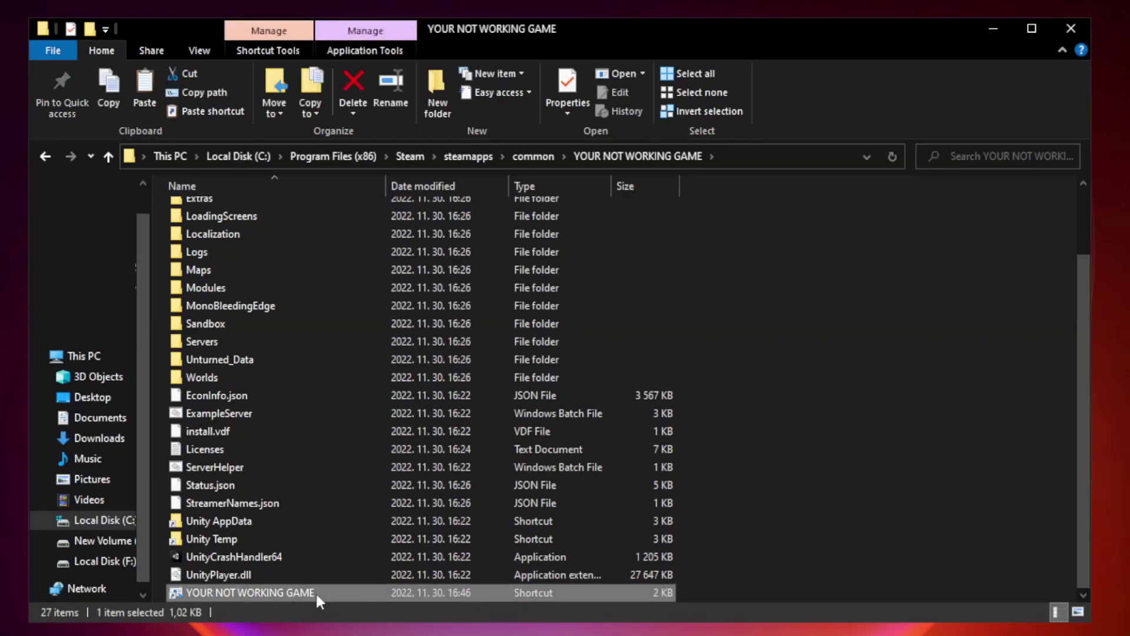
pyautogui.rightClick(384, 594)
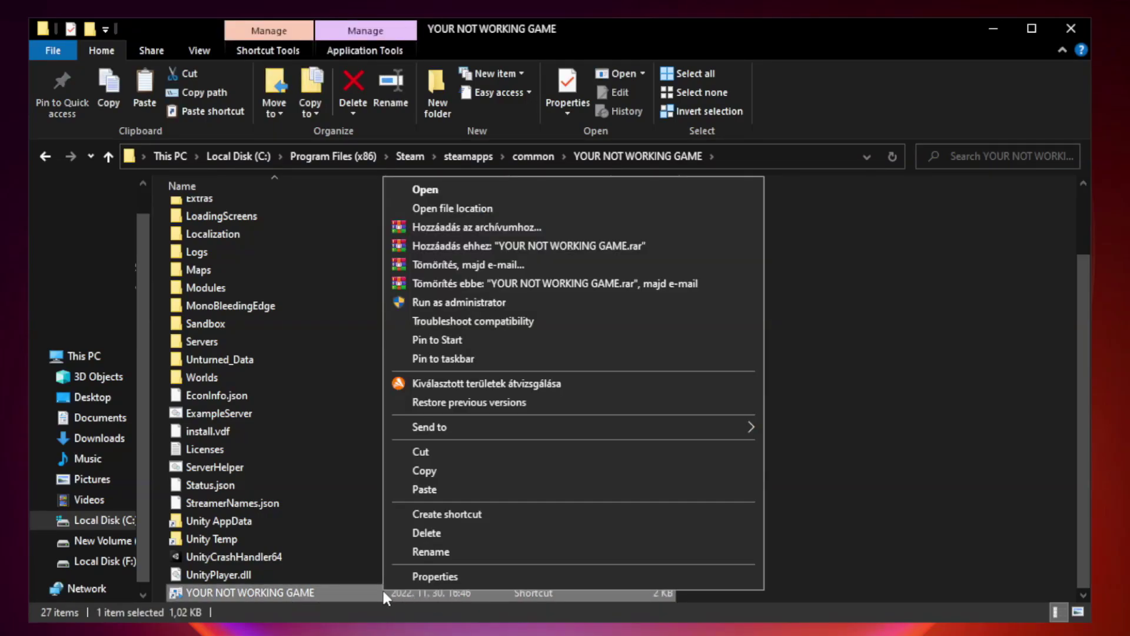
pyautogui.click(569, 578)
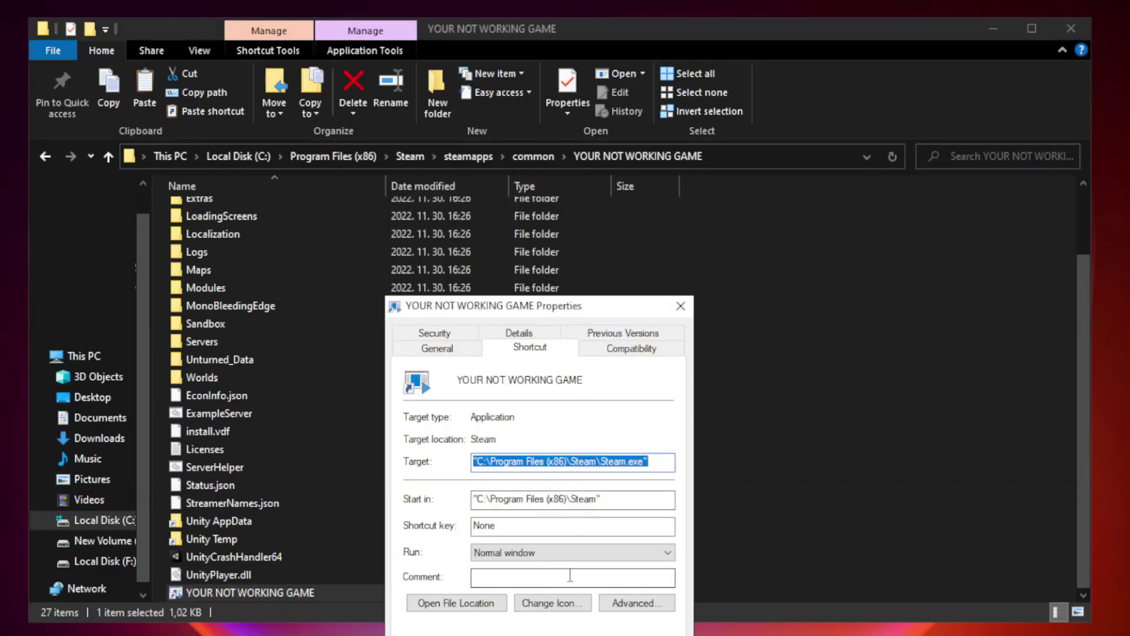
pyautogui.moveTo(562, 311); pyautogui.dragTo(561, 128)
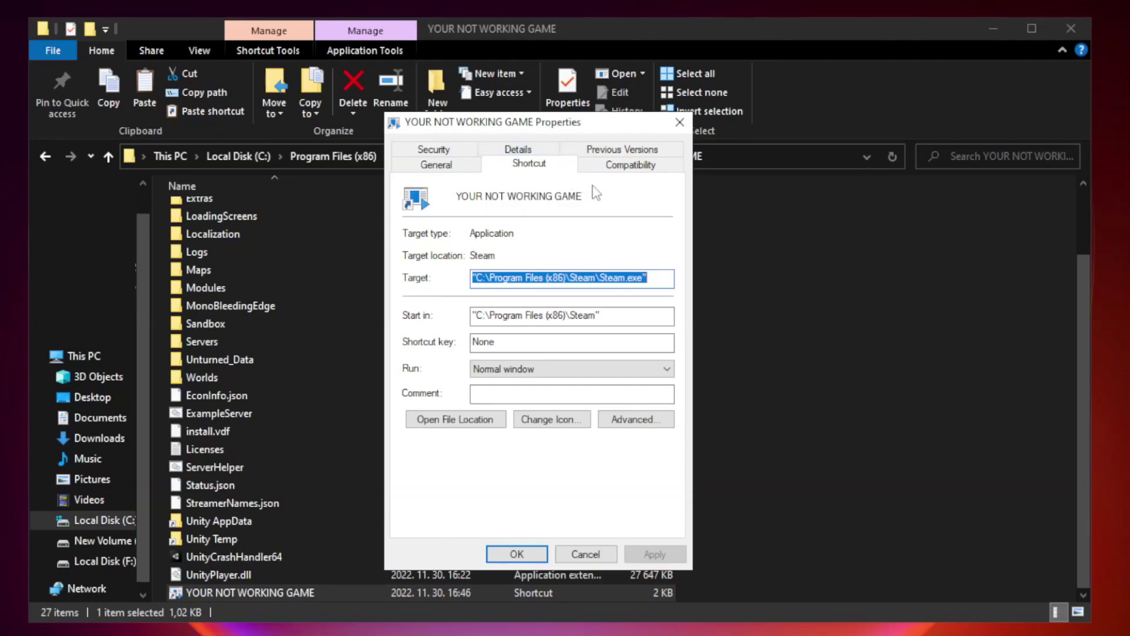
pyautogui.click(625, 168)
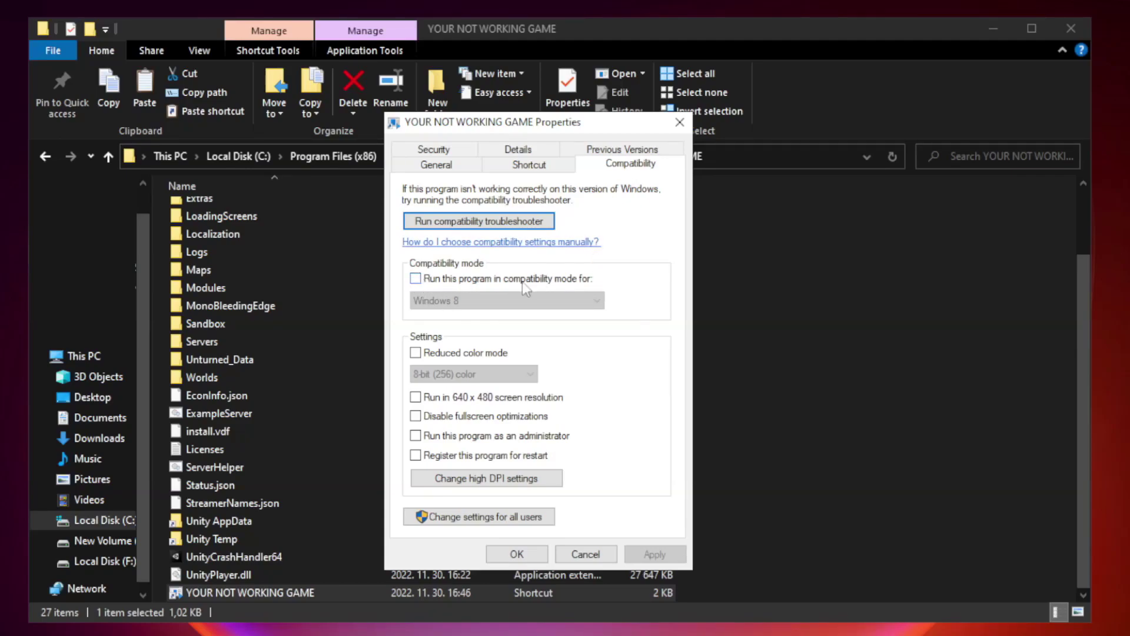
# Set the game shortcut to run in compatibility mode for Windows 8.
pyautogui.click(450, 282)
pyautogui.click(482, 301)
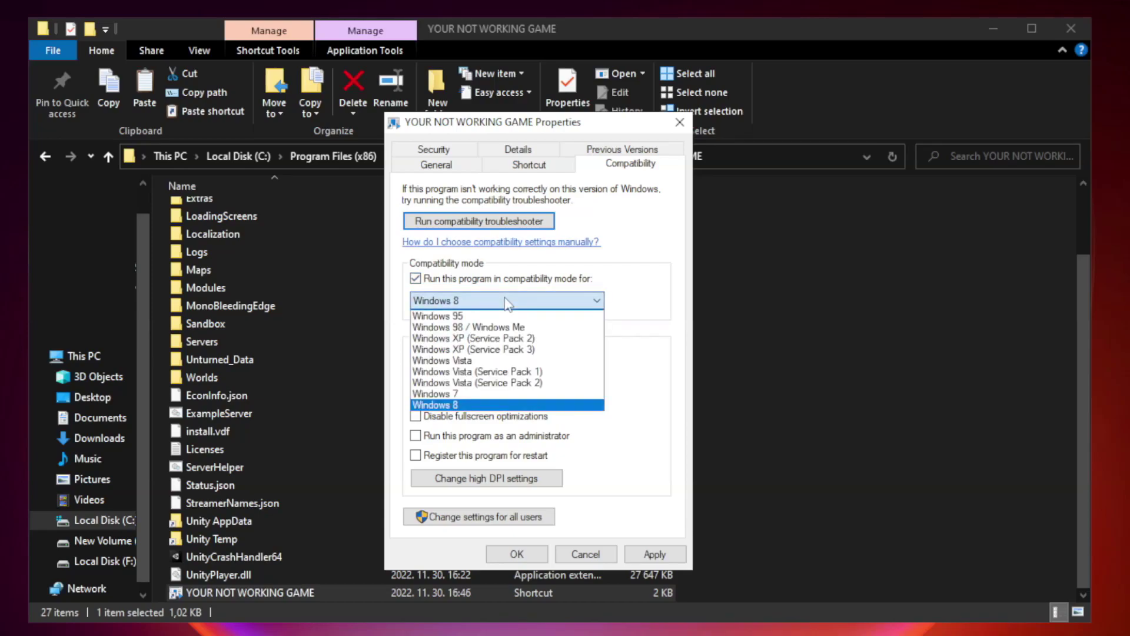
pyautogui.click(477, 404)
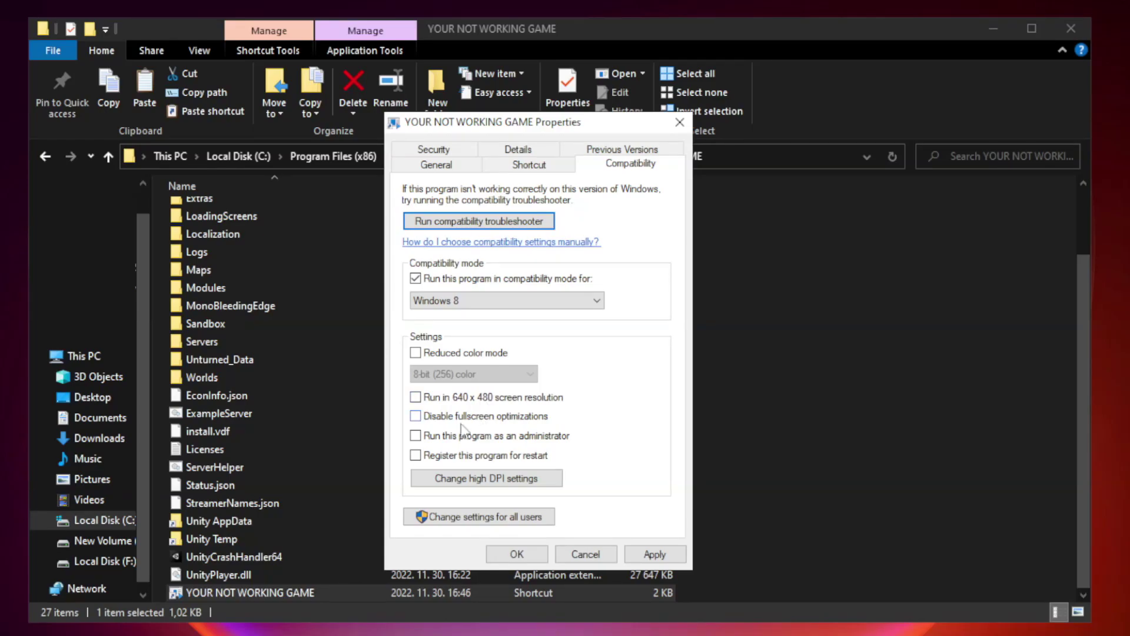
# Disable fullscreen optimizations and enable running the shortcut as an administrator, apply the settings and close the game folder.
pyautogui.click(442, 420)
pyautogui.click(445, 442)
pyautogui.click(652, 559)
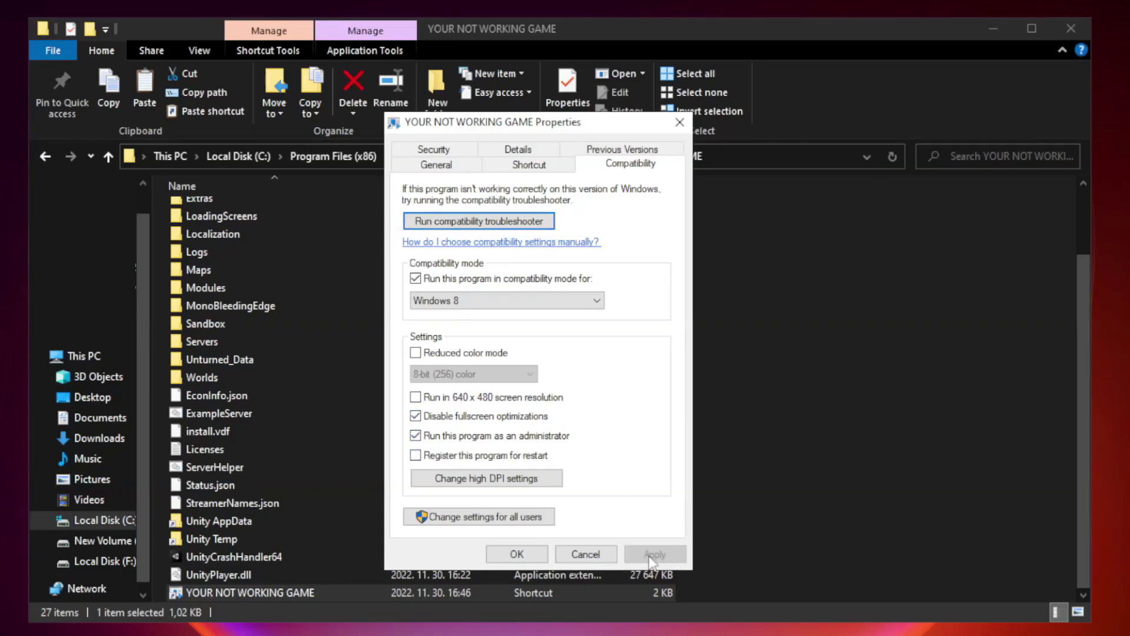
pyautogui.click(516, 555)
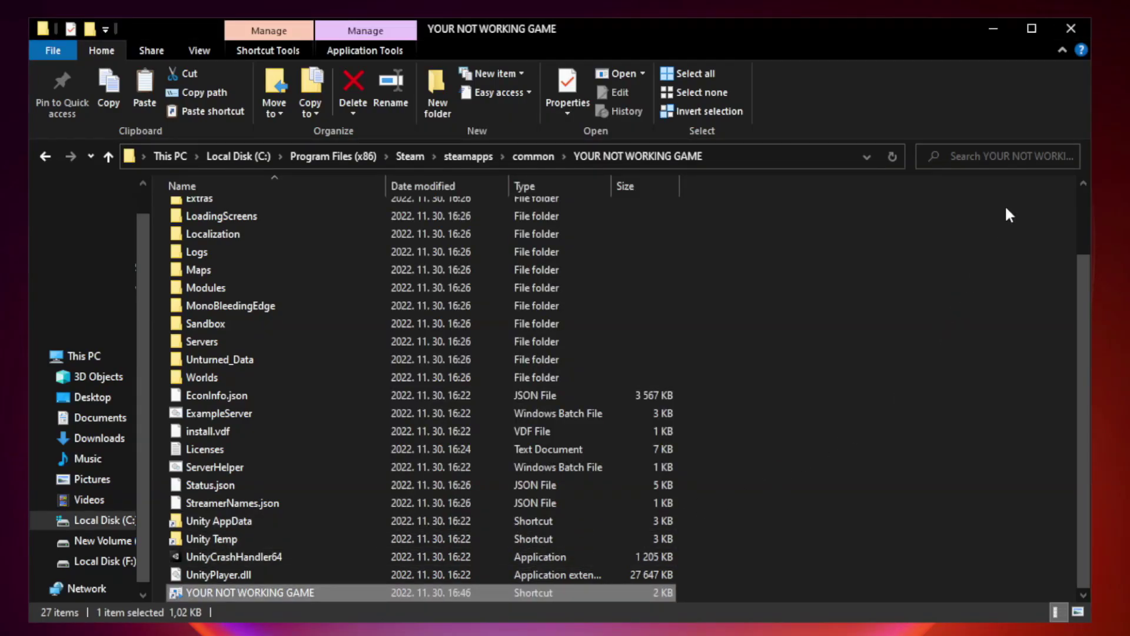
pyautogui.click(1070, 31)
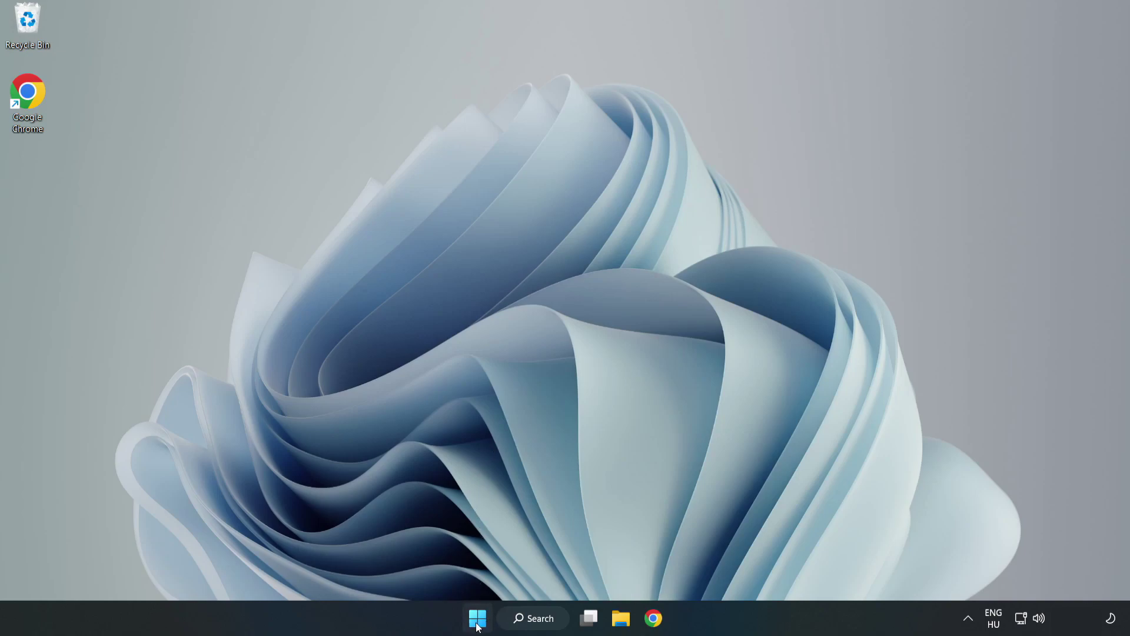
# In Task Manager, disable Cortana, Microsoft Edge, Microsoft Teams and Phone Link from running at startup, and close Task Manager.
pyautogui.rightClick(479, 619)
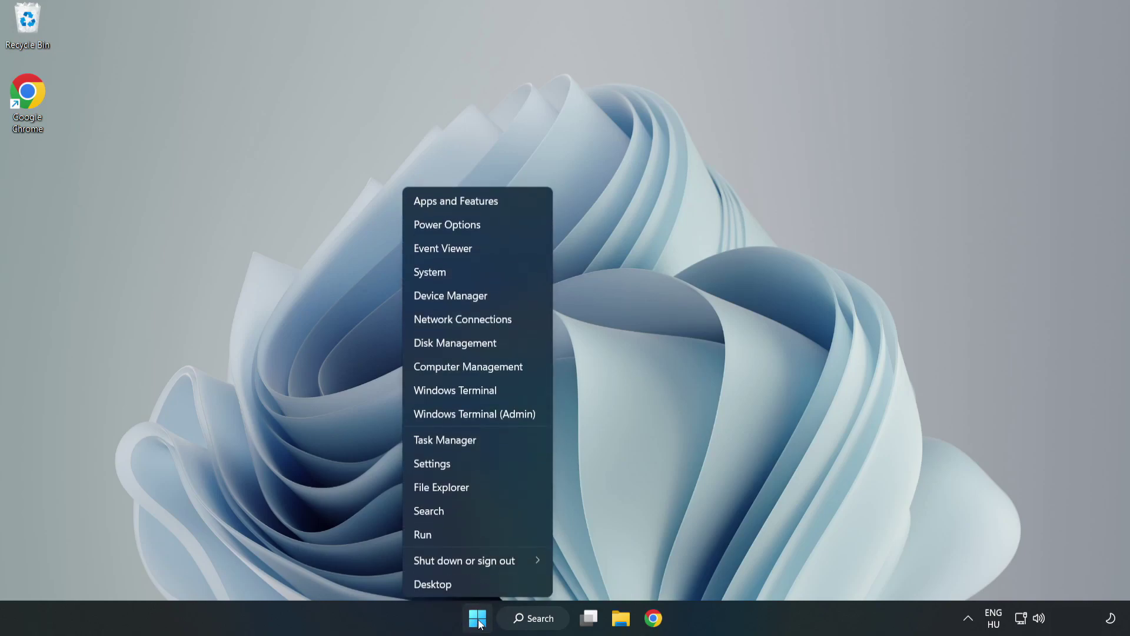
pyautogui.click(476, 443)
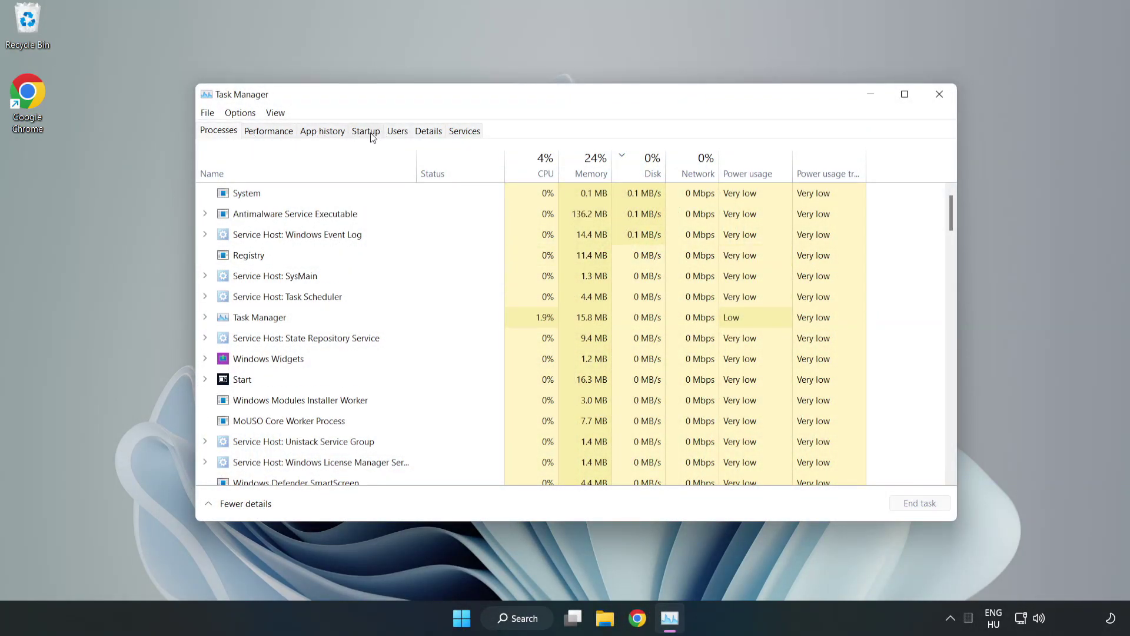
pyautogui.click(368, 133)
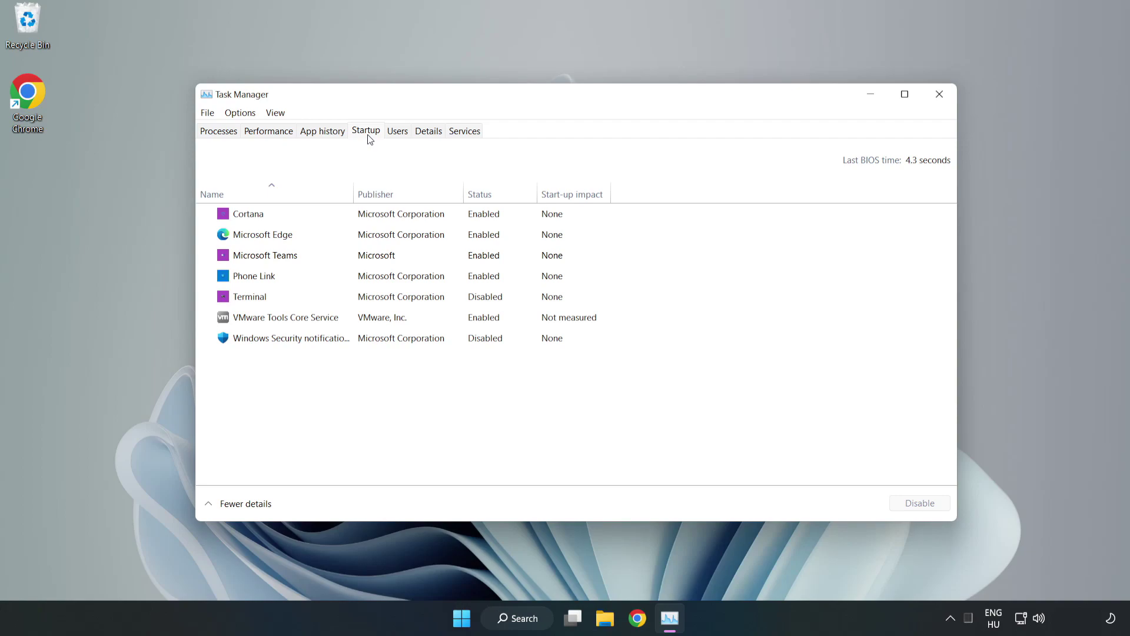
pyautogui.click(389, 217)
pyautogui.click(909, 502)
pyautogui.click(492, 235)
pyautogui.click(909, 502)
pyautogui.click(384, 255)
pyautogui.click(916, 505)
pyautogui.click(379, 277)
pyautogui.click(935, 510)
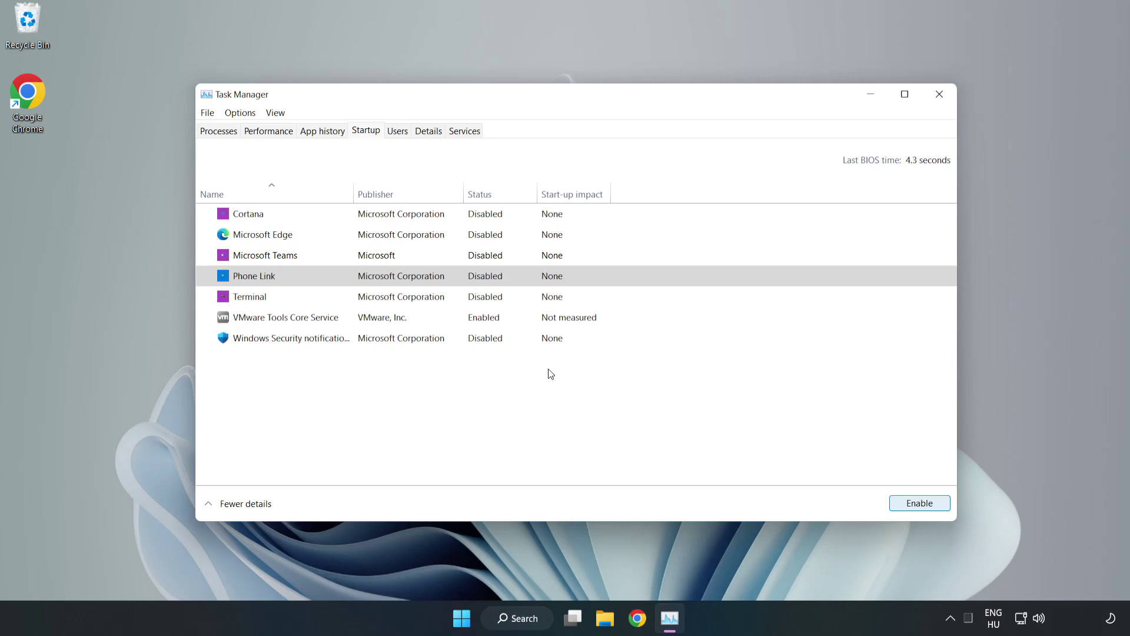
pyautogui.click(939, 95)
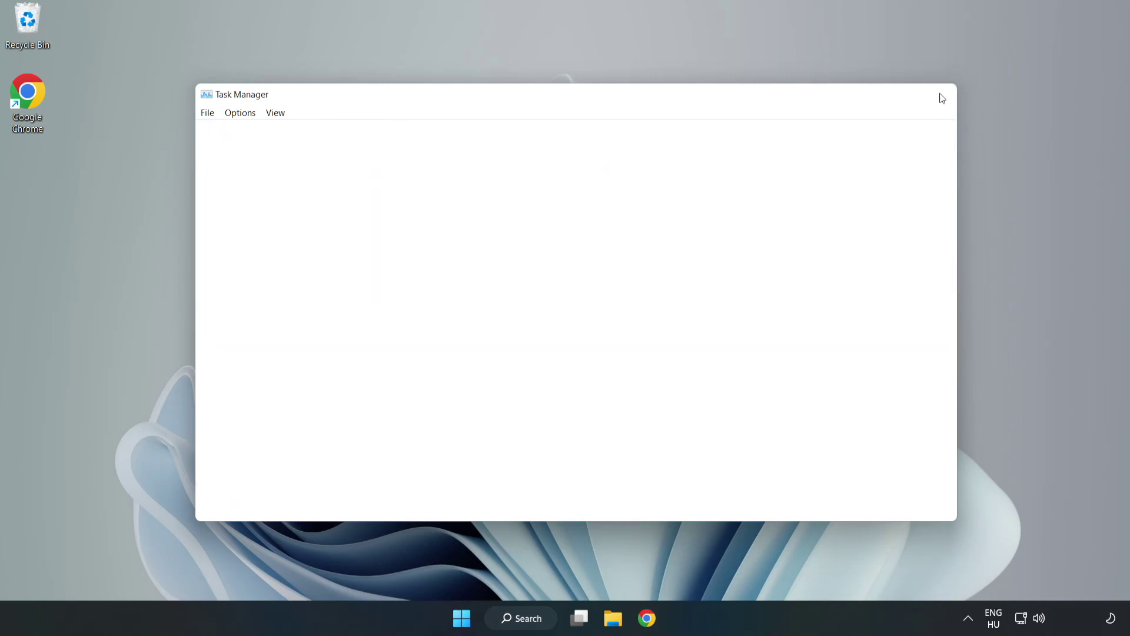
# Search Windows for cmd, run Command Prompt as administrator and move its window toward the middle of the desktop.
pyautogui.click(547, 615)
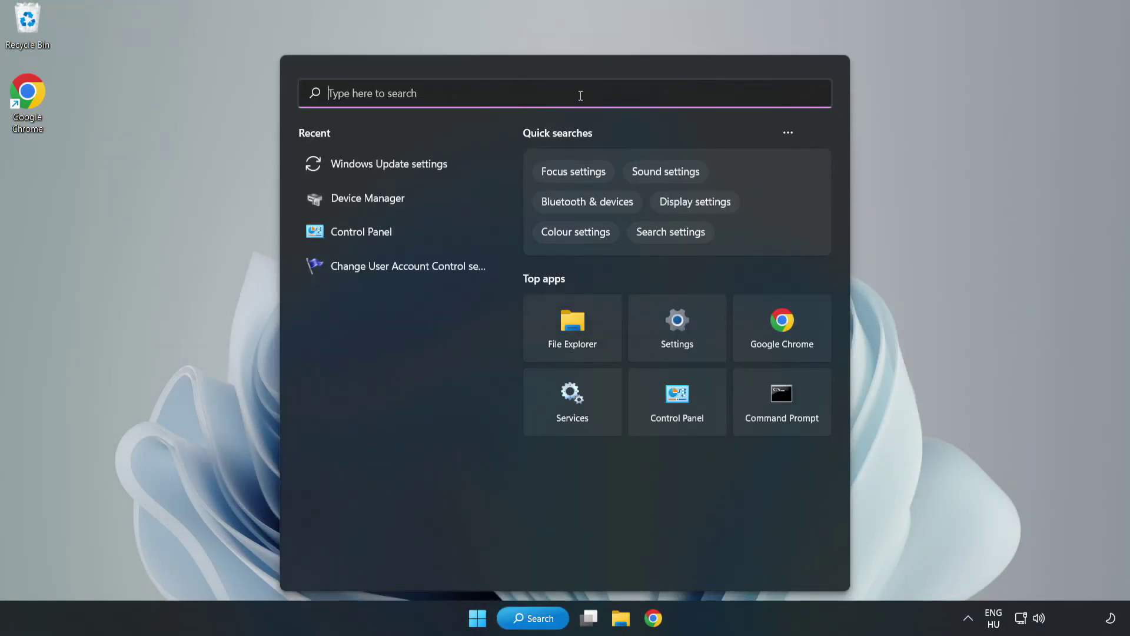
pyautogui.write('cmd')
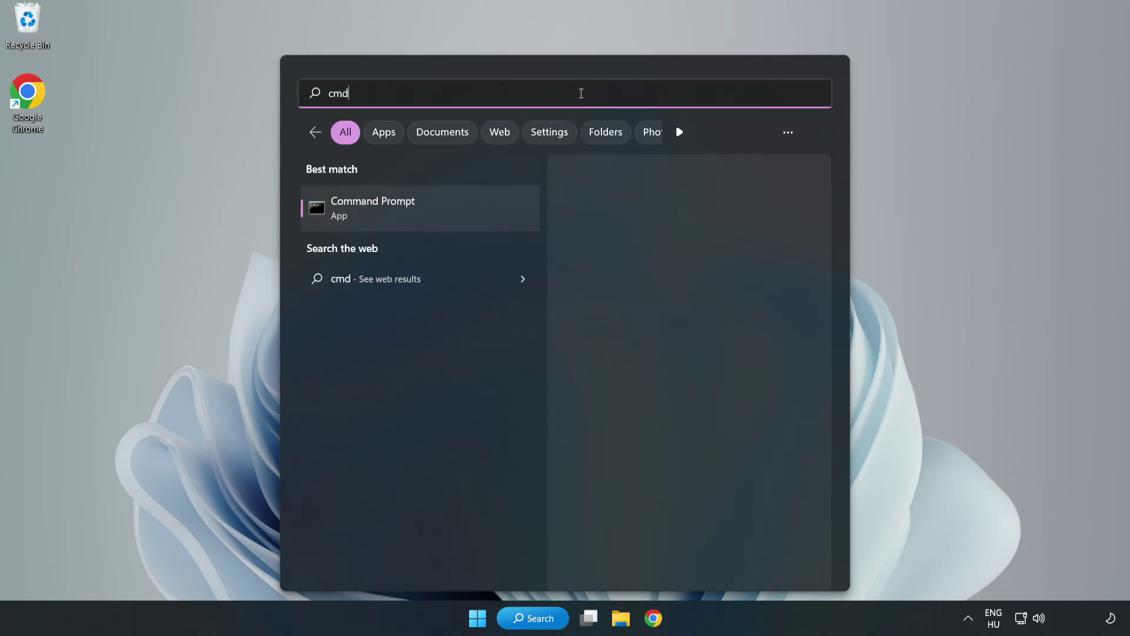
pyautogui.rightClick(445, 214)
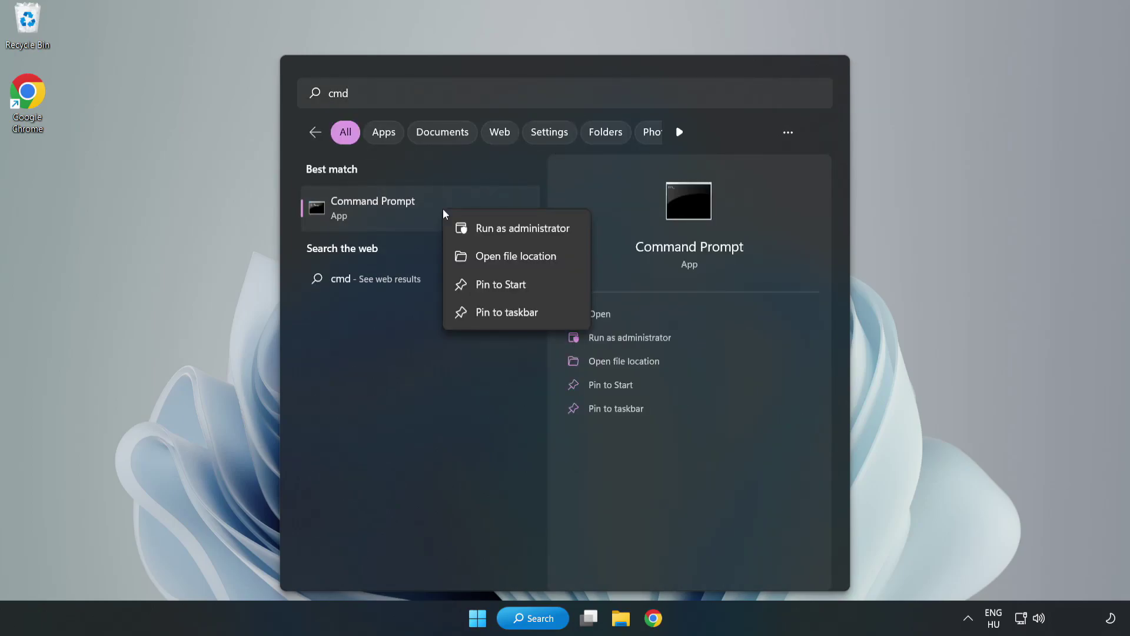
pyautogui.click(489, 229)
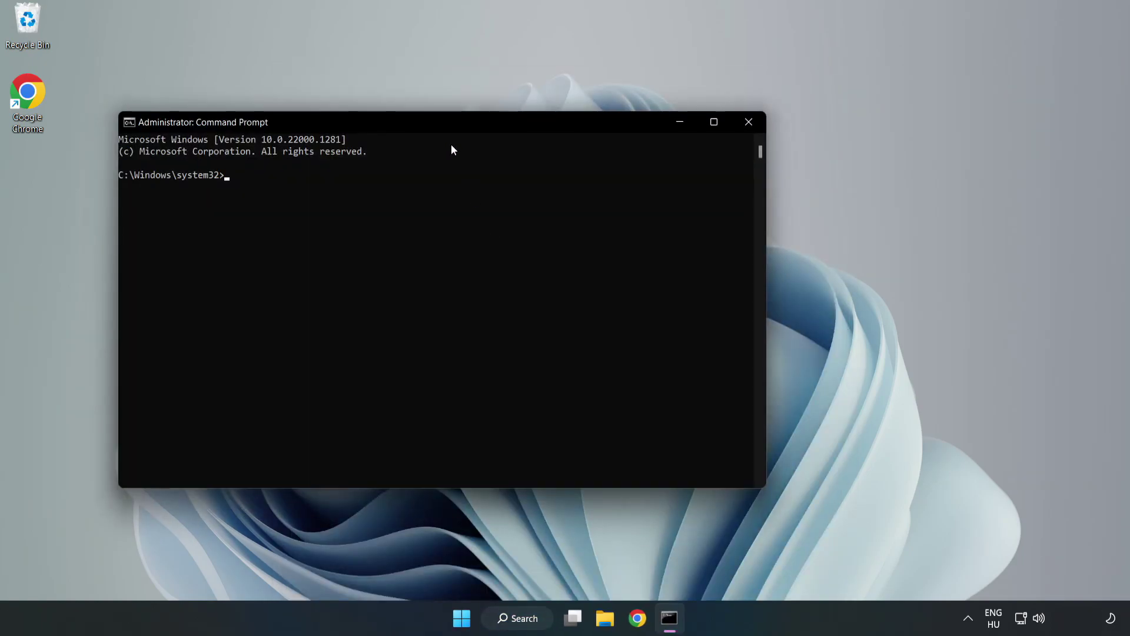
pyautogui.moveTo(454, 126); pyautogui.dragTo(576, 132)
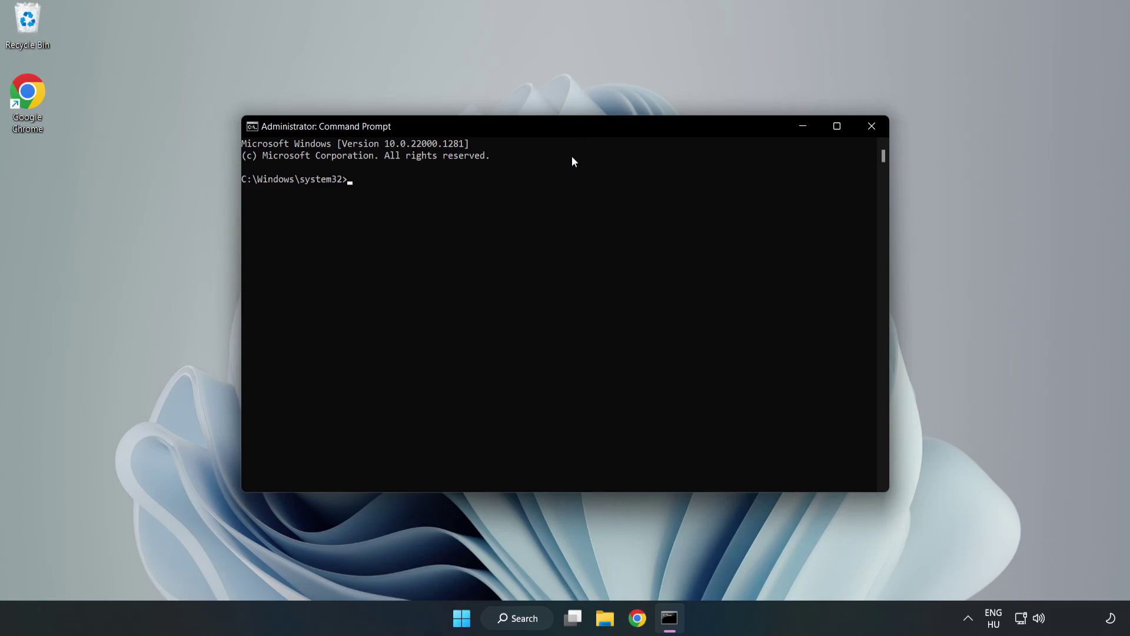
# Run the system file check with sfc /scannow and close Command Prompt once the scan is complete.
pyautogui.write('sfc ')
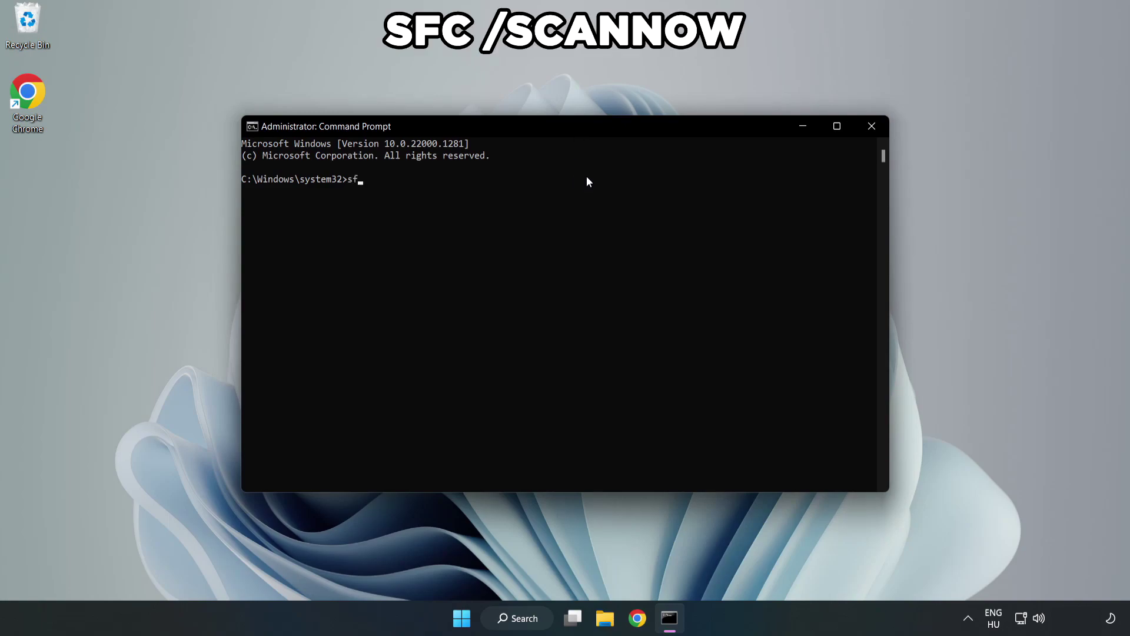
pyautogui.write('/scannow')
pyautogui.press('Return')
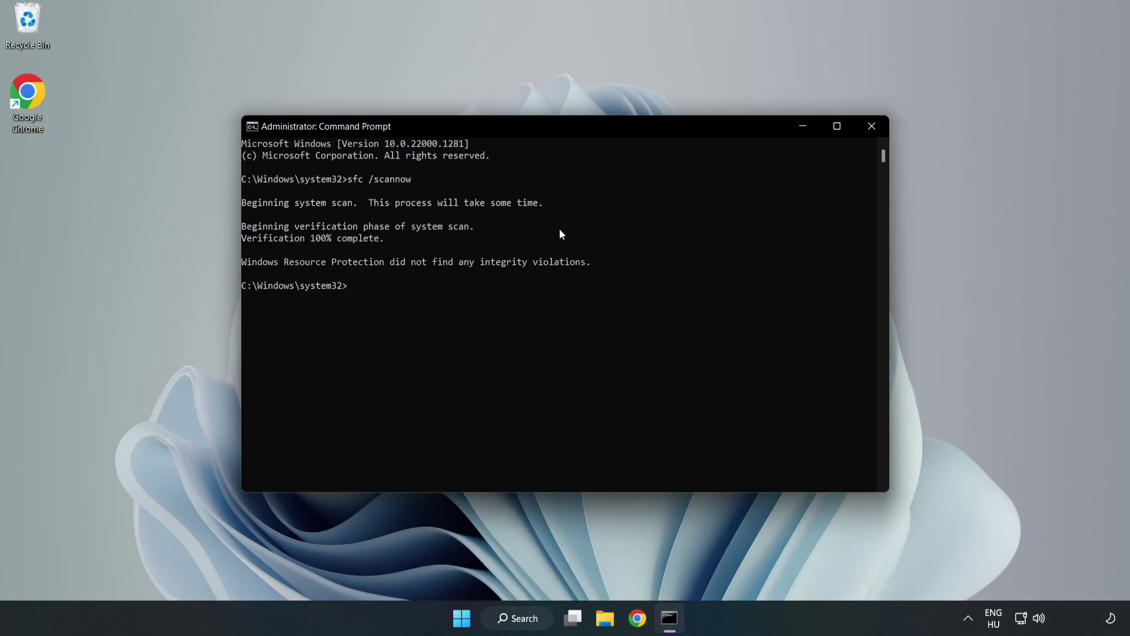
pyautogui.click(871, 135)
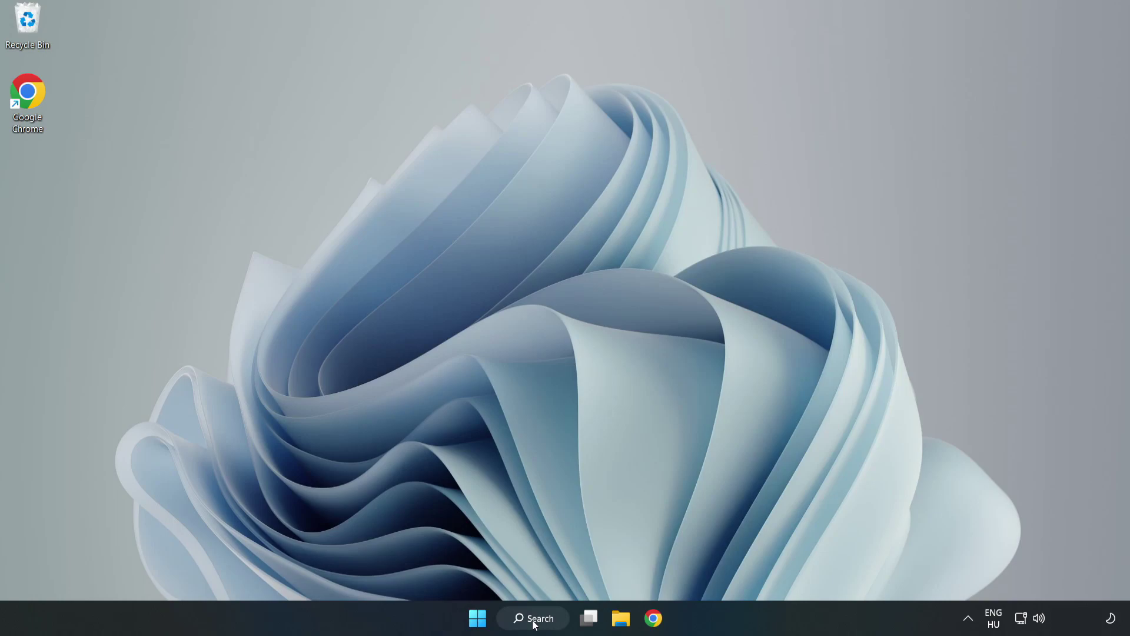
# Search for security, open Windows Security and go to the exclusions in the virus and threat protection settings.
pyautogui.click(536, 623)
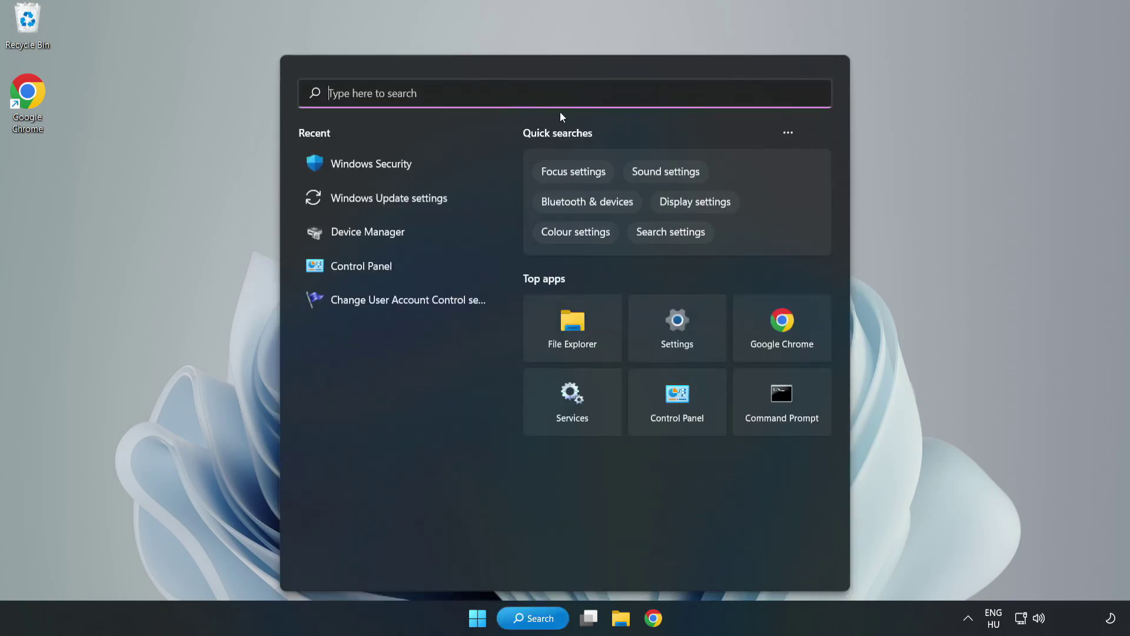
pyautogui.write('security')
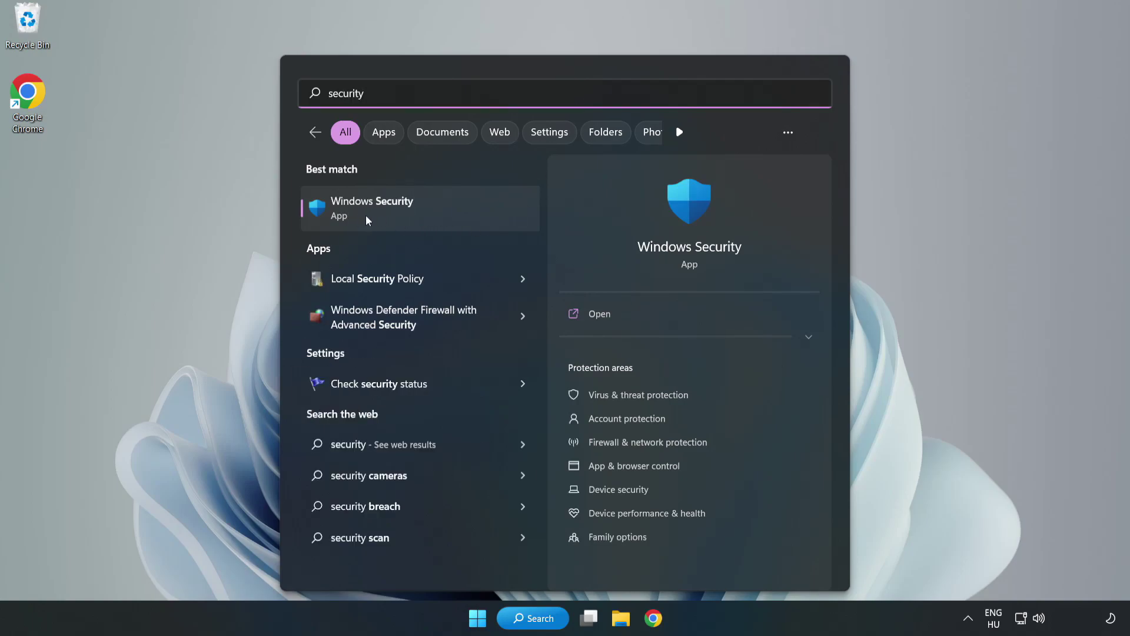
pyautogui.click(410, 217)
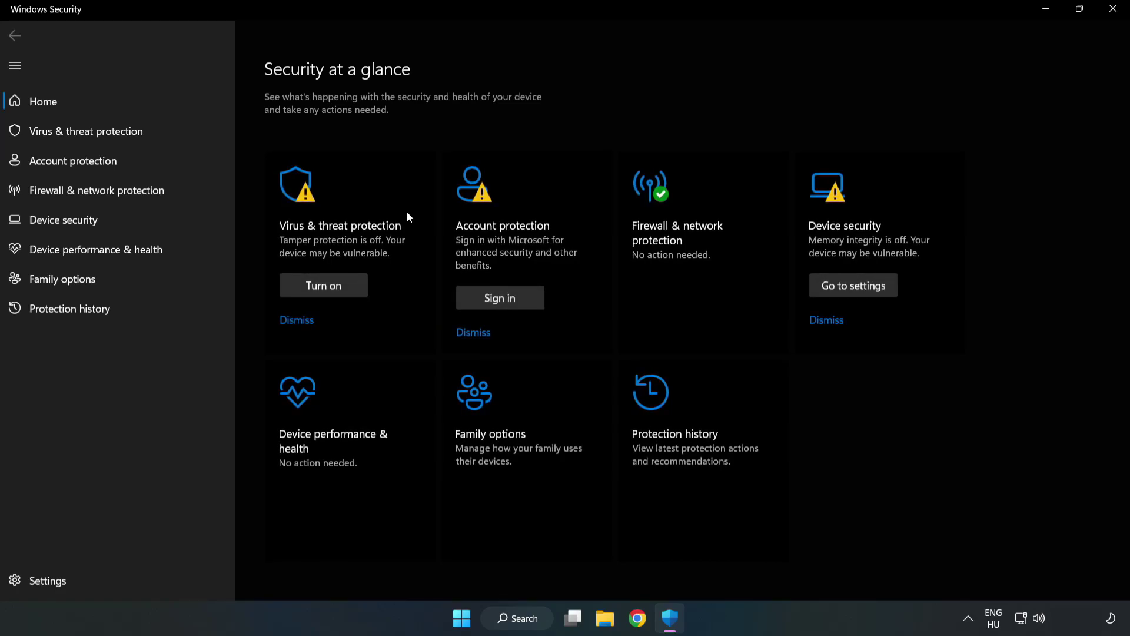
pyautogui.click(73, 135)
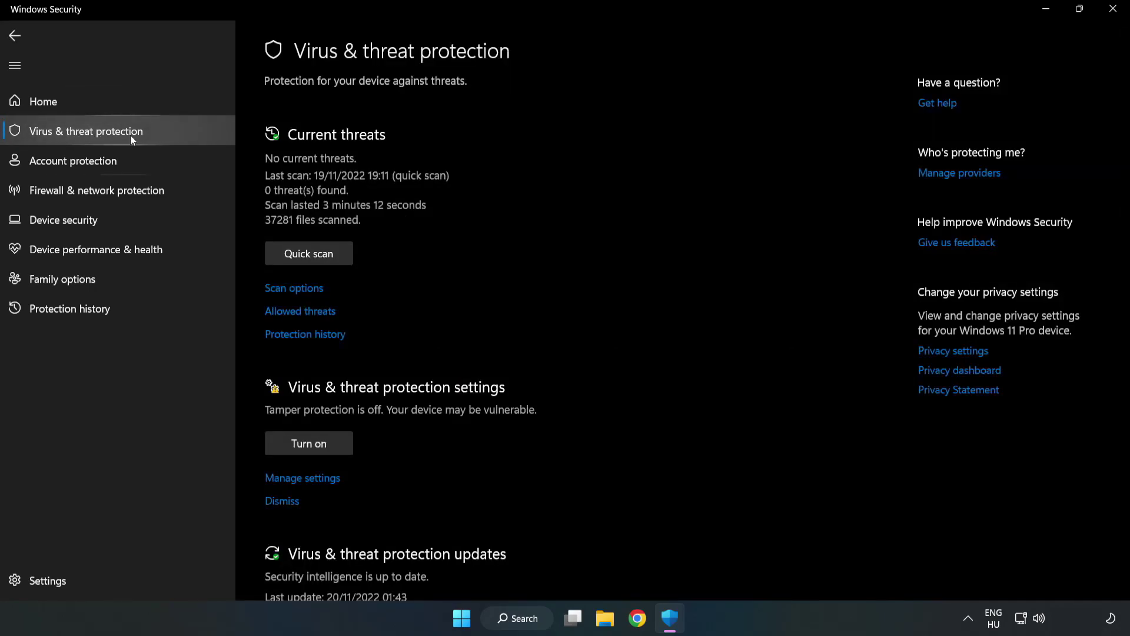
pyautogui.scroll(-3, 588, 227)
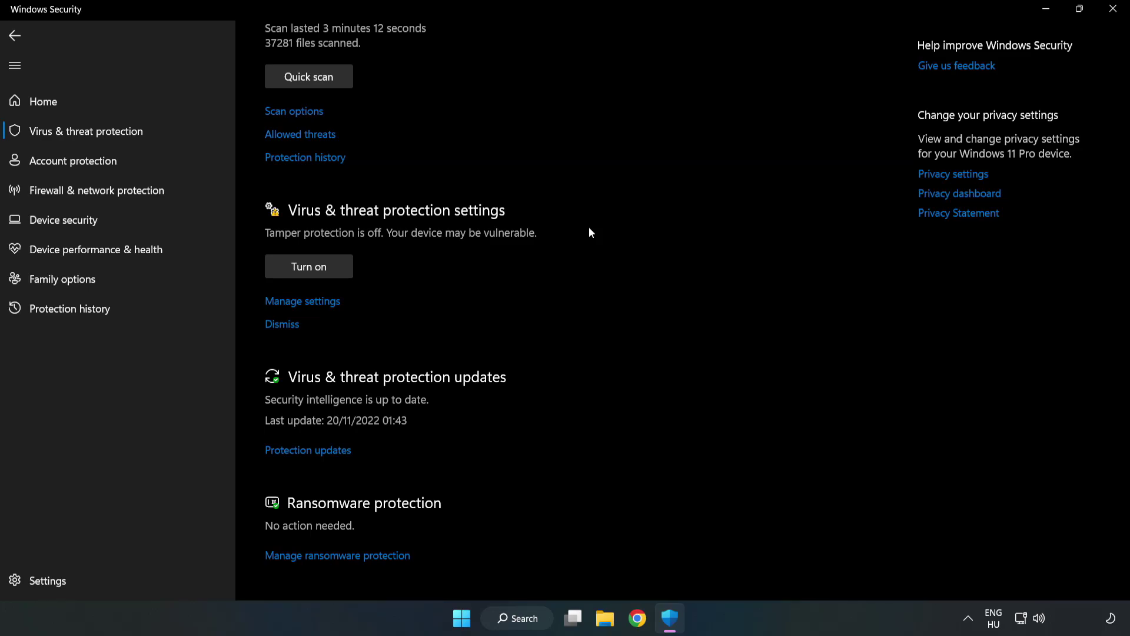
pyautogui.click(308, 302)
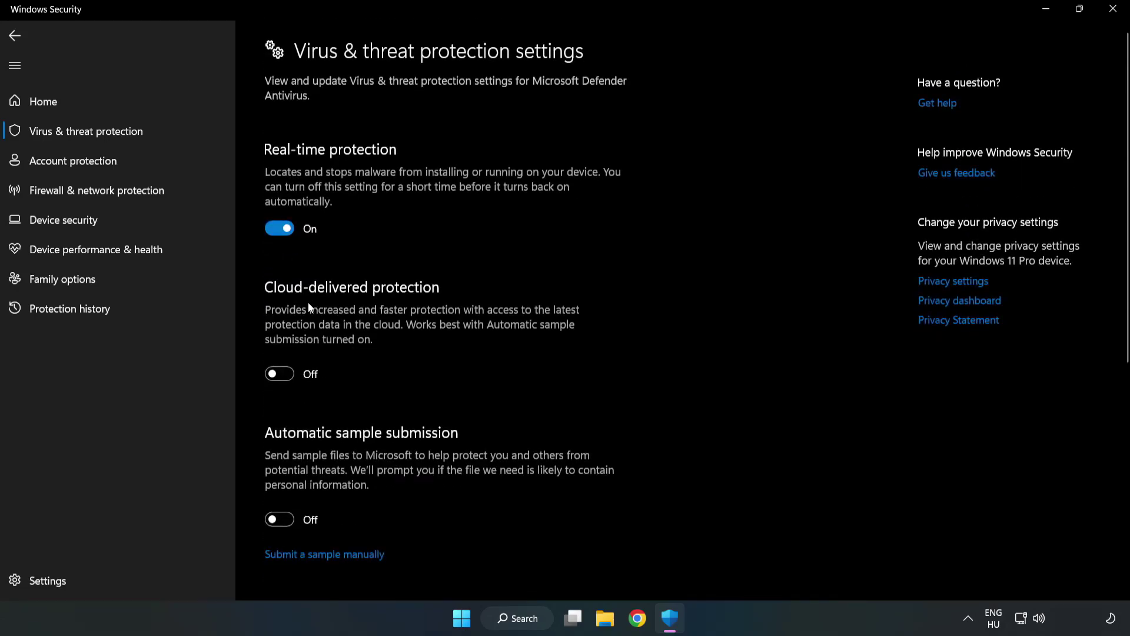
pyautogui.scroll(-6, 720, 301)
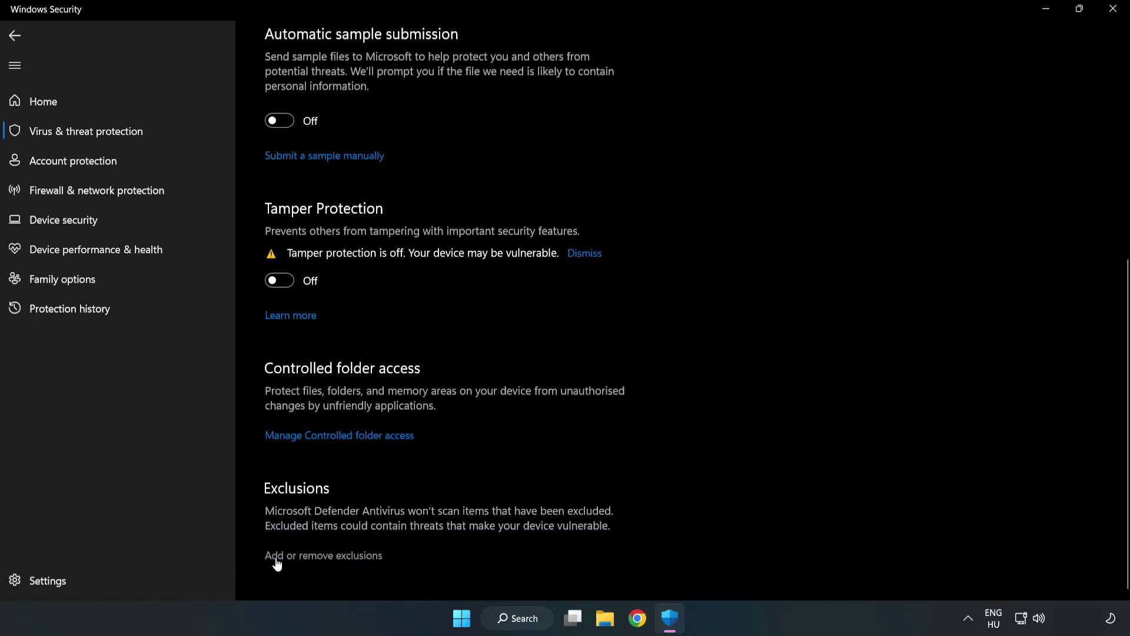
pyautogui.click(335, 557)
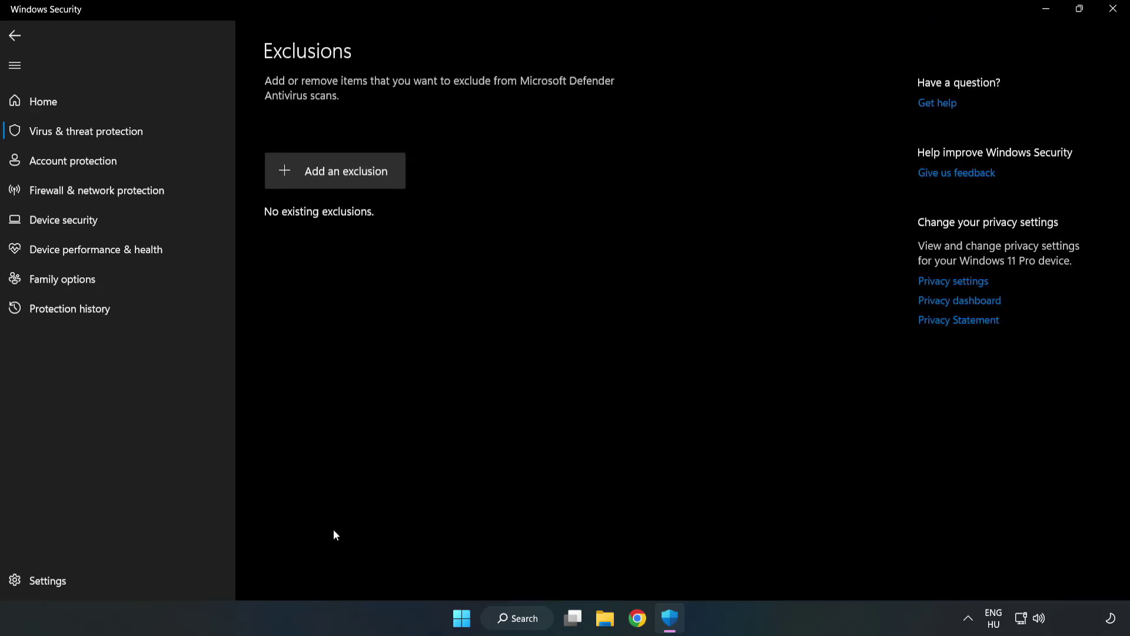
# Add a file exclusion for NOT WORKING APP from Program Files (x86)\NOT WORKING APP on drive C and close Windows Security.
pyautogui.click(346, 176)
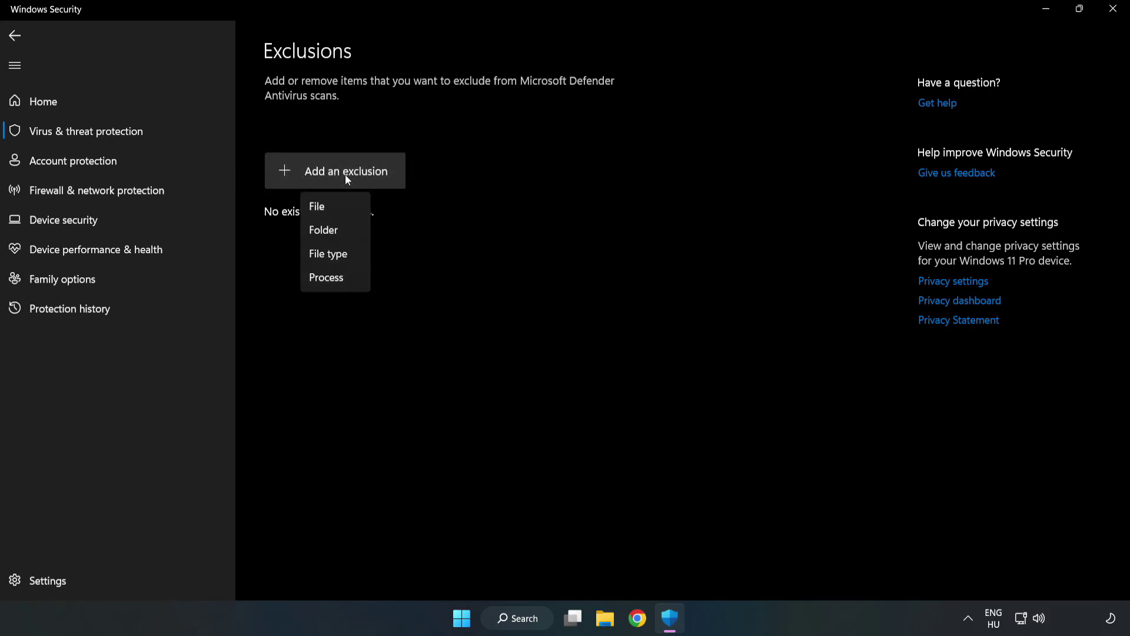
pyautogui.click(321, 207)
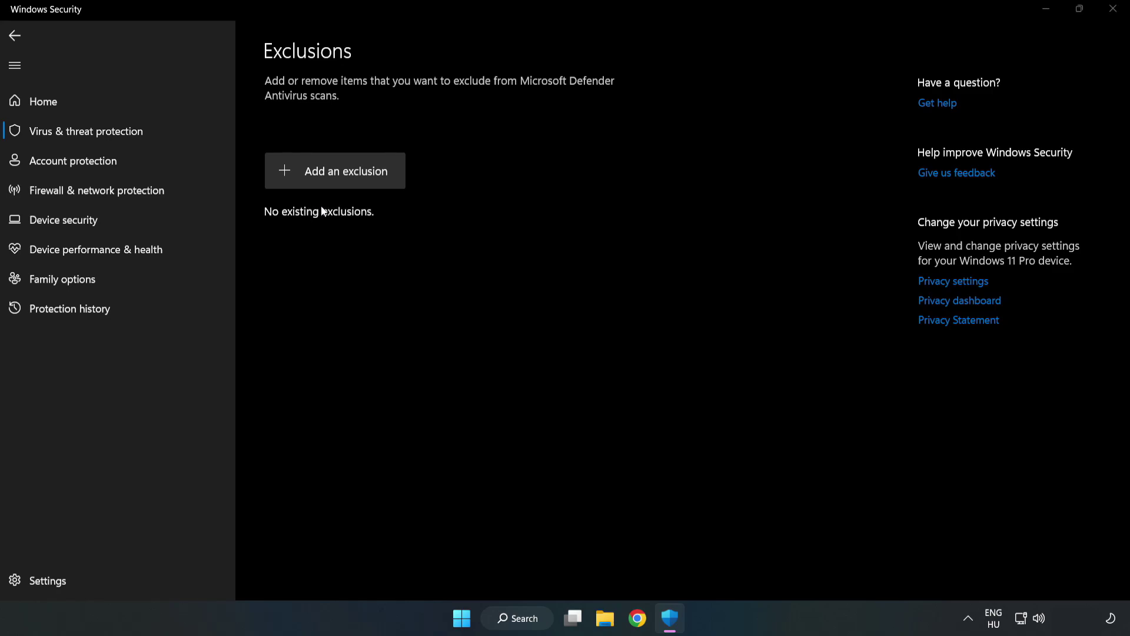
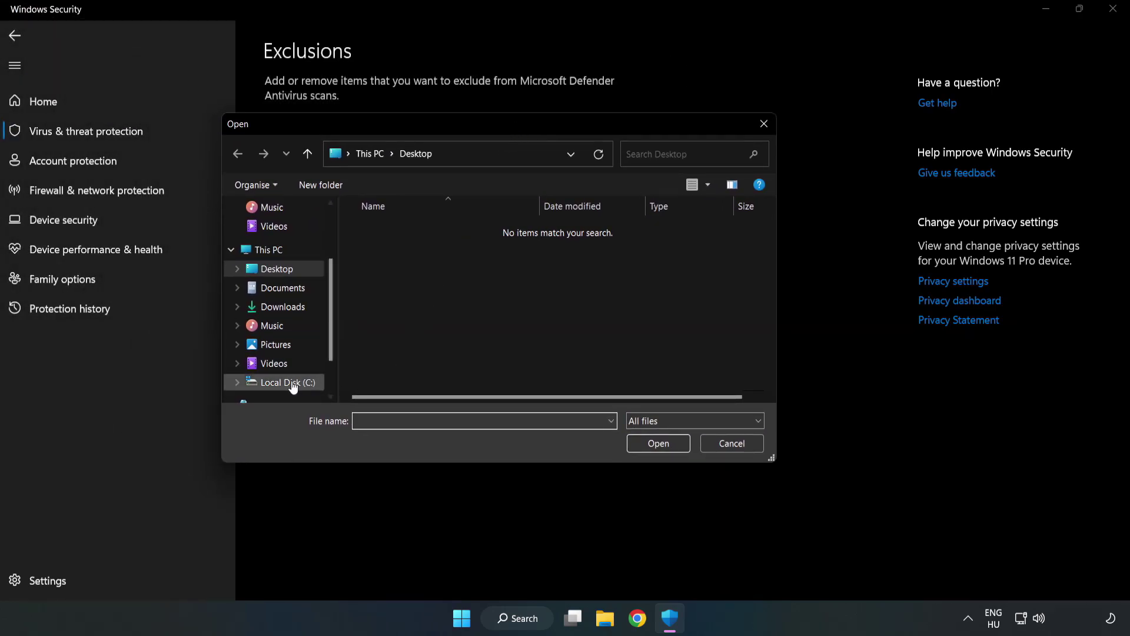
pyautogui.click(289, 383)
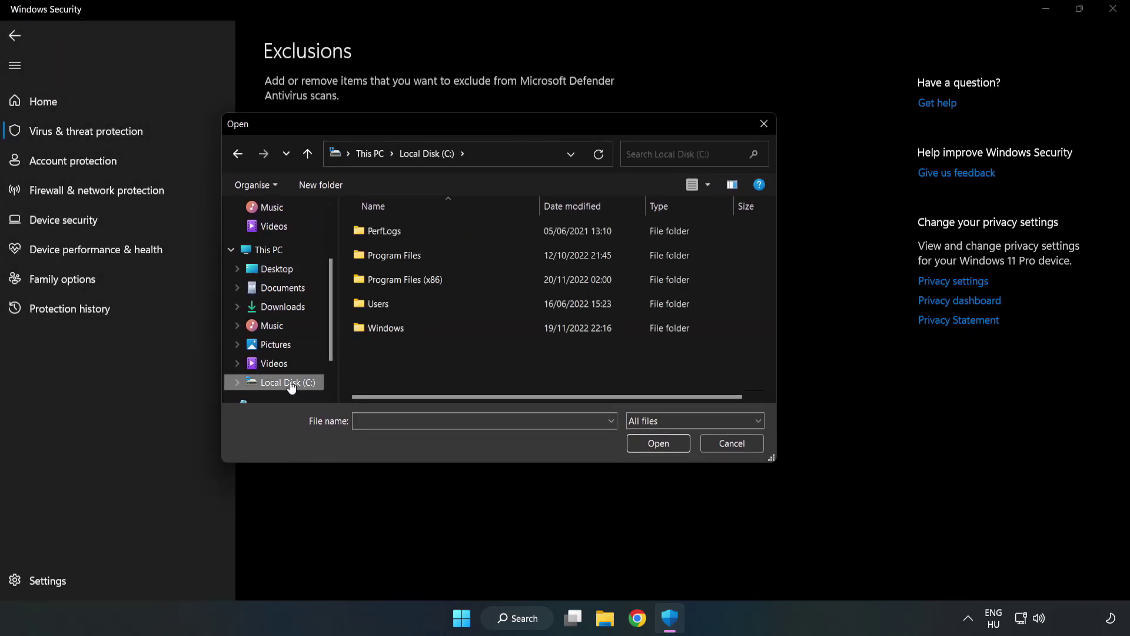
pyautogui.doubleClick(444, 281)
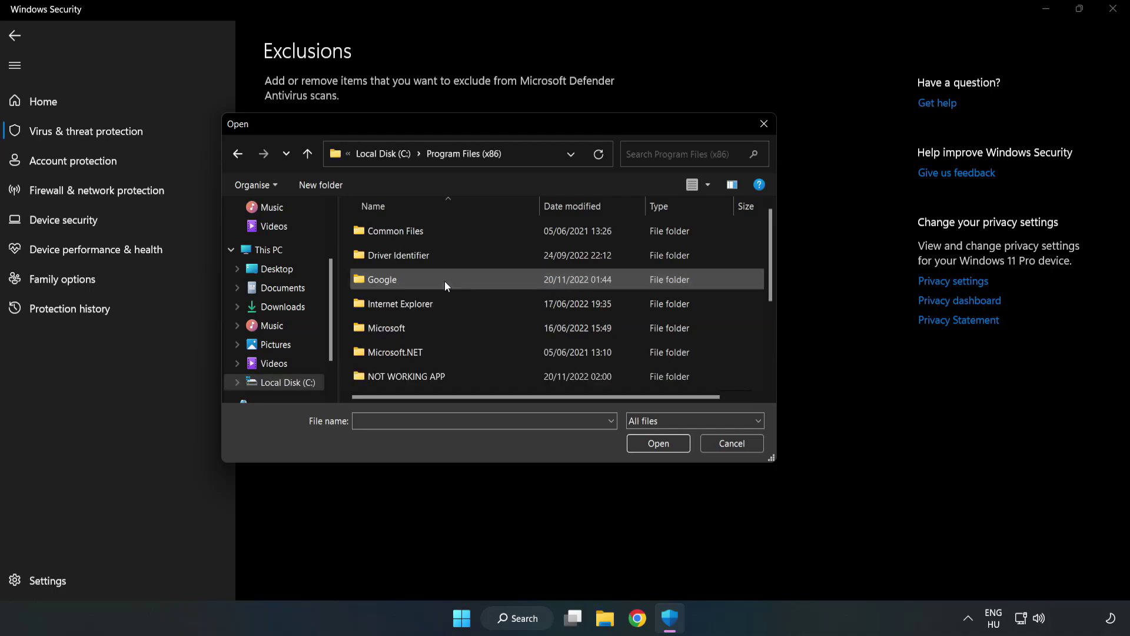
pyautogui.doubleClick(445, 377)
pyautogui.click(398, 236)
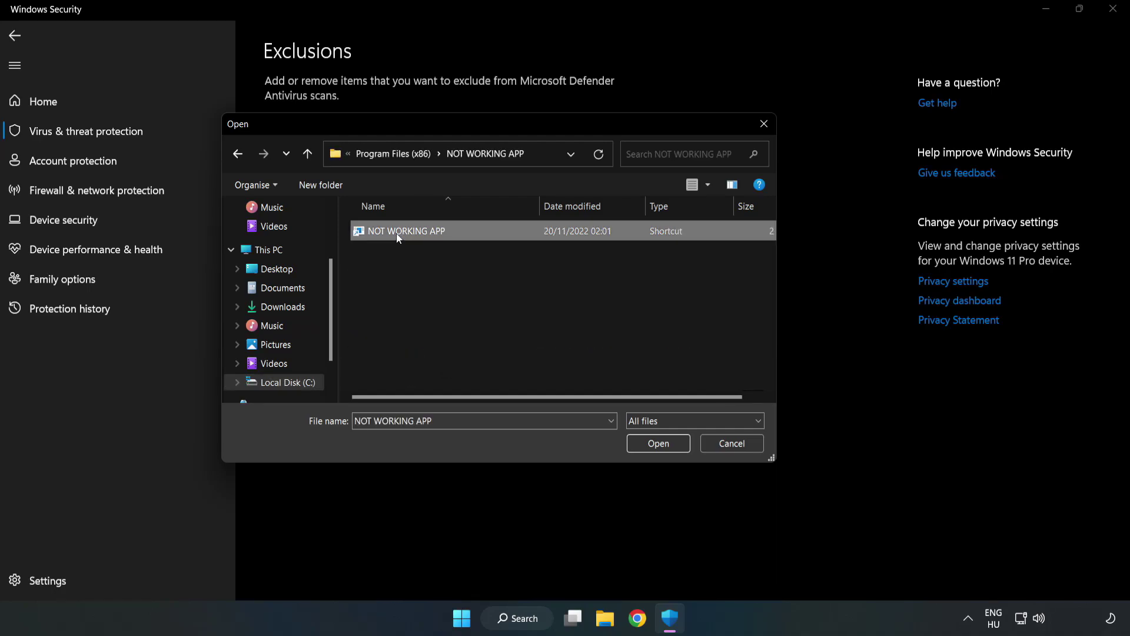
pyautogui.click(659, 445)
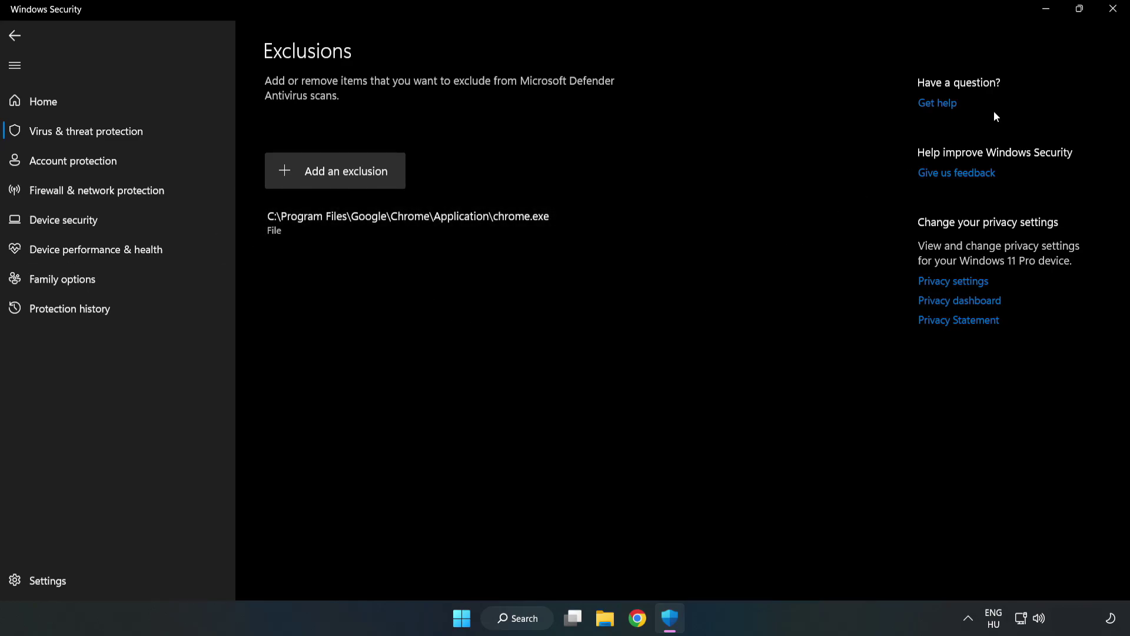
pyautogui.click(1111, 15)
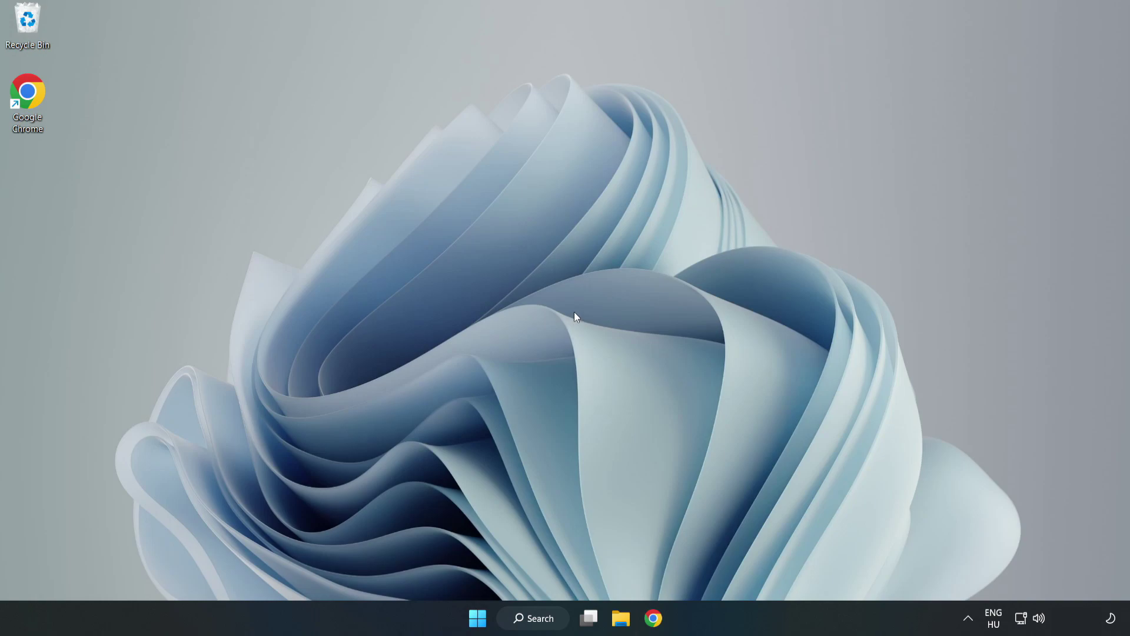
# Open the computer's power options for a restart.
pyautogui.click(477, 617)
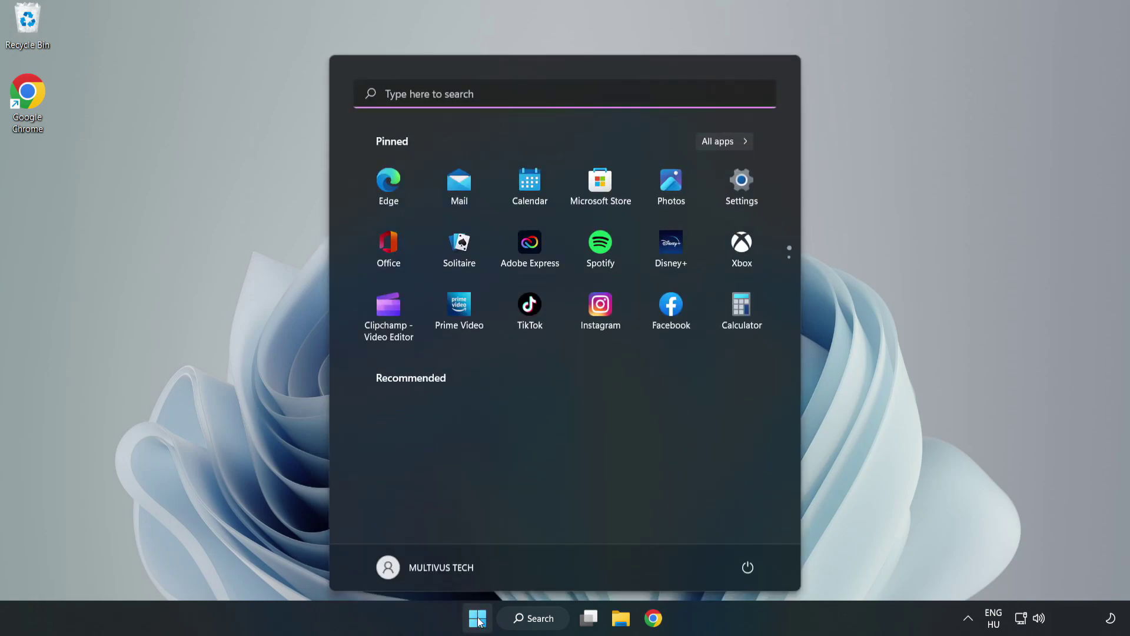
pyautogui.click(749, 567)
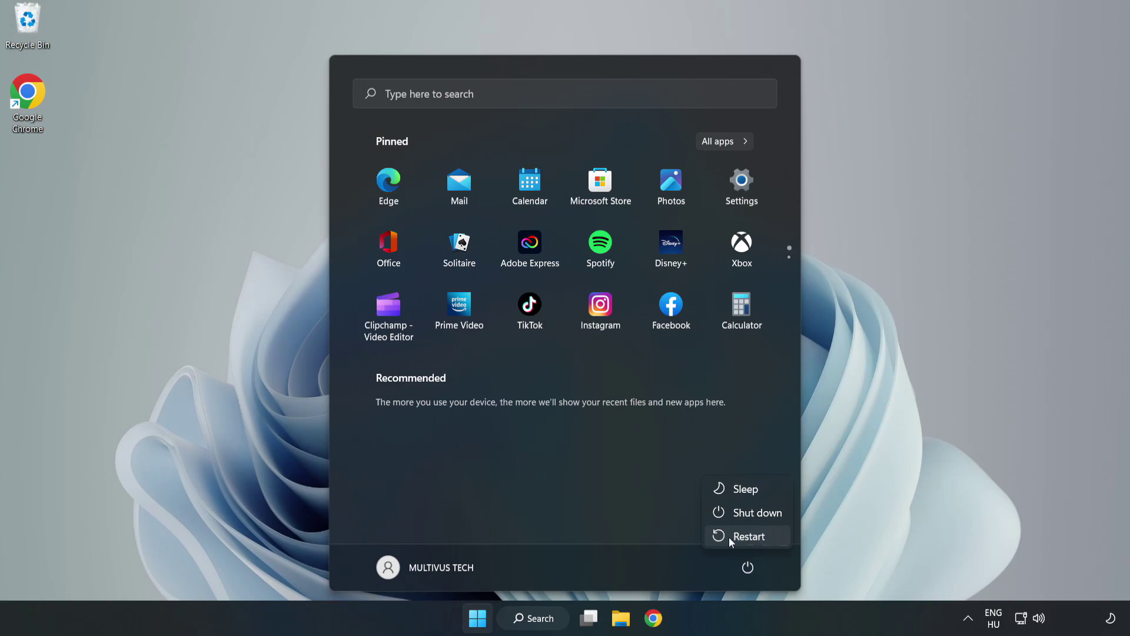